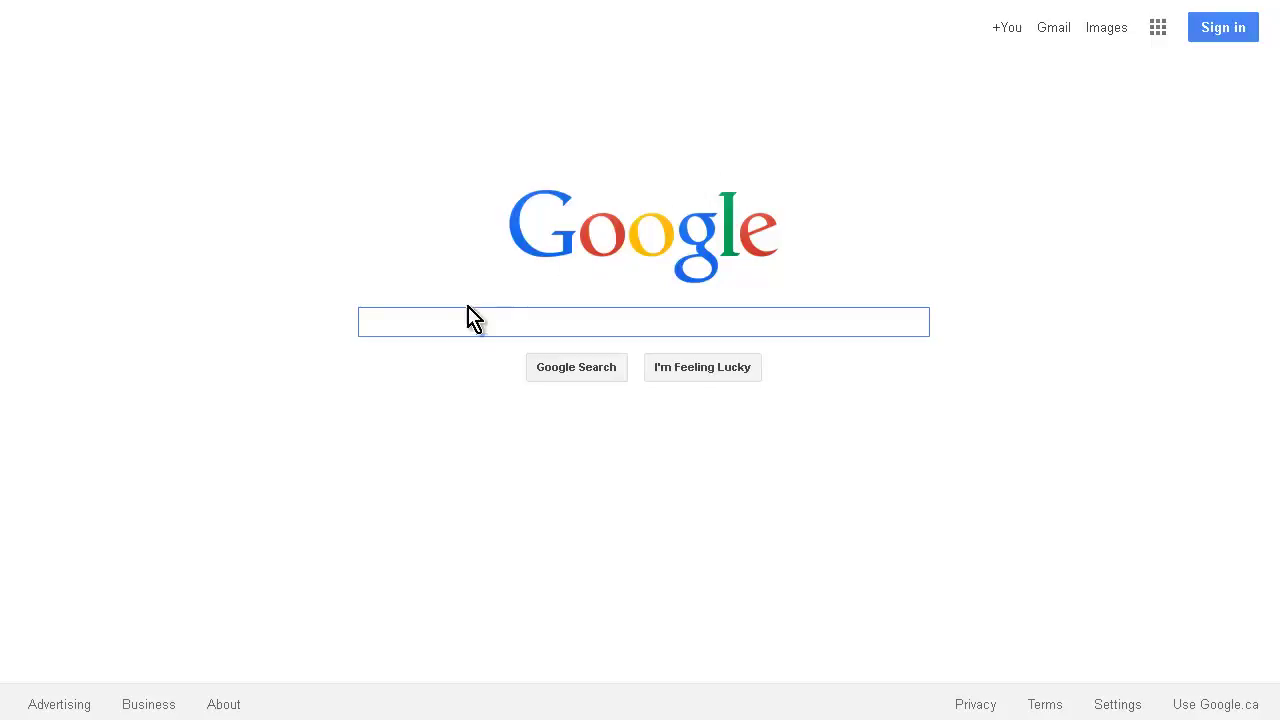
Check the affiliate product titles listed in Notepad and search Google for "fat loss plr"
{"action": "key", "text": "alt+Tab"}
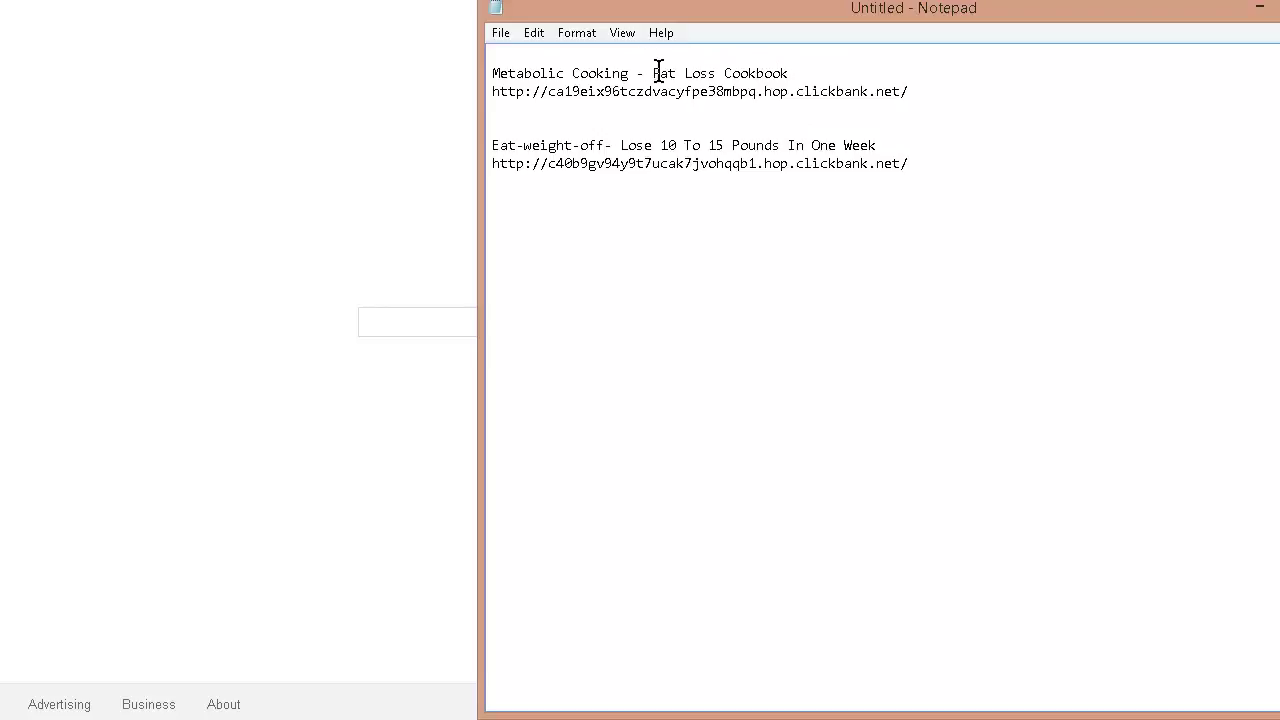
{"action": "left_click", "coordinate": [301, 145]}
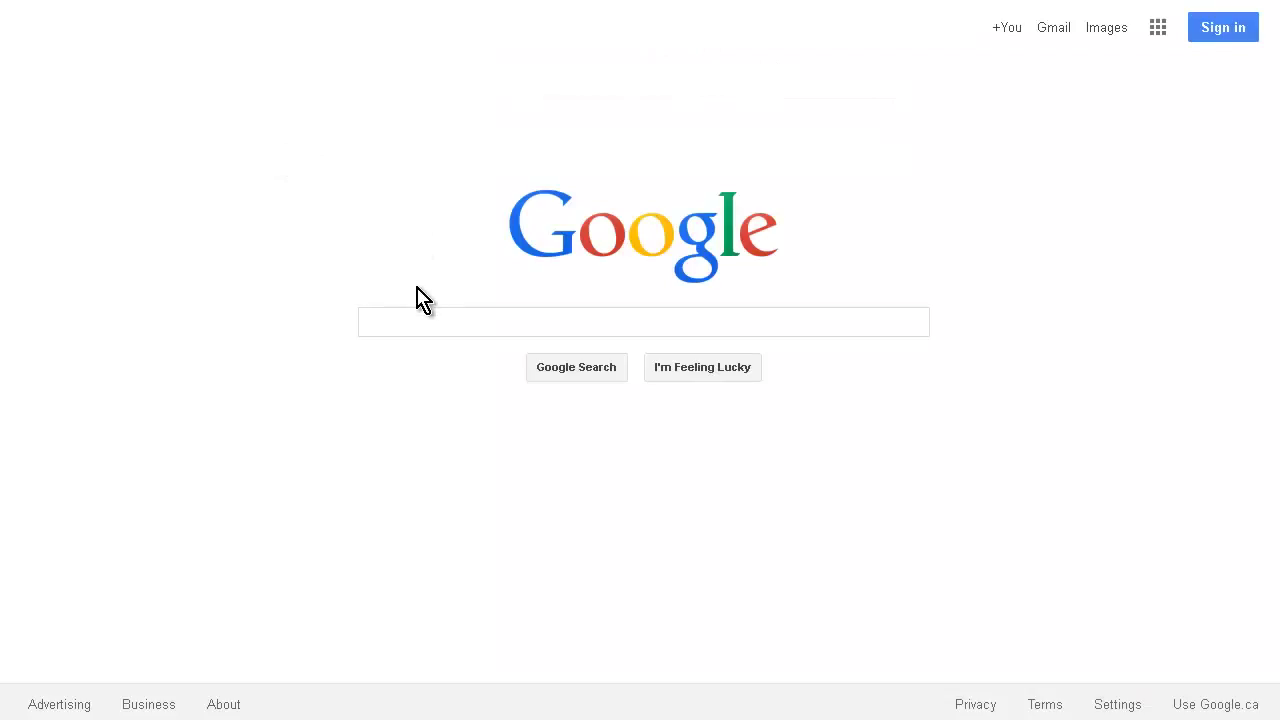
{"action": "left_click", "coordinate": [423, 319]}
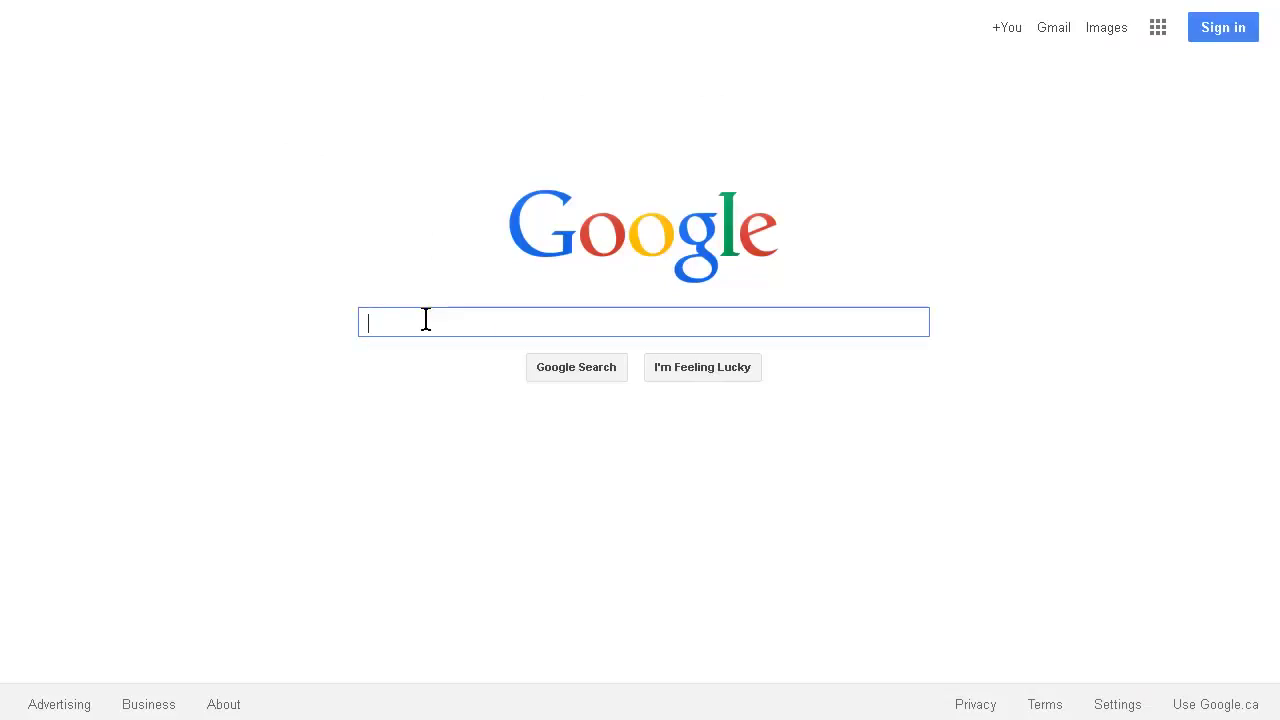
{"action": "type", "text": "fat"}
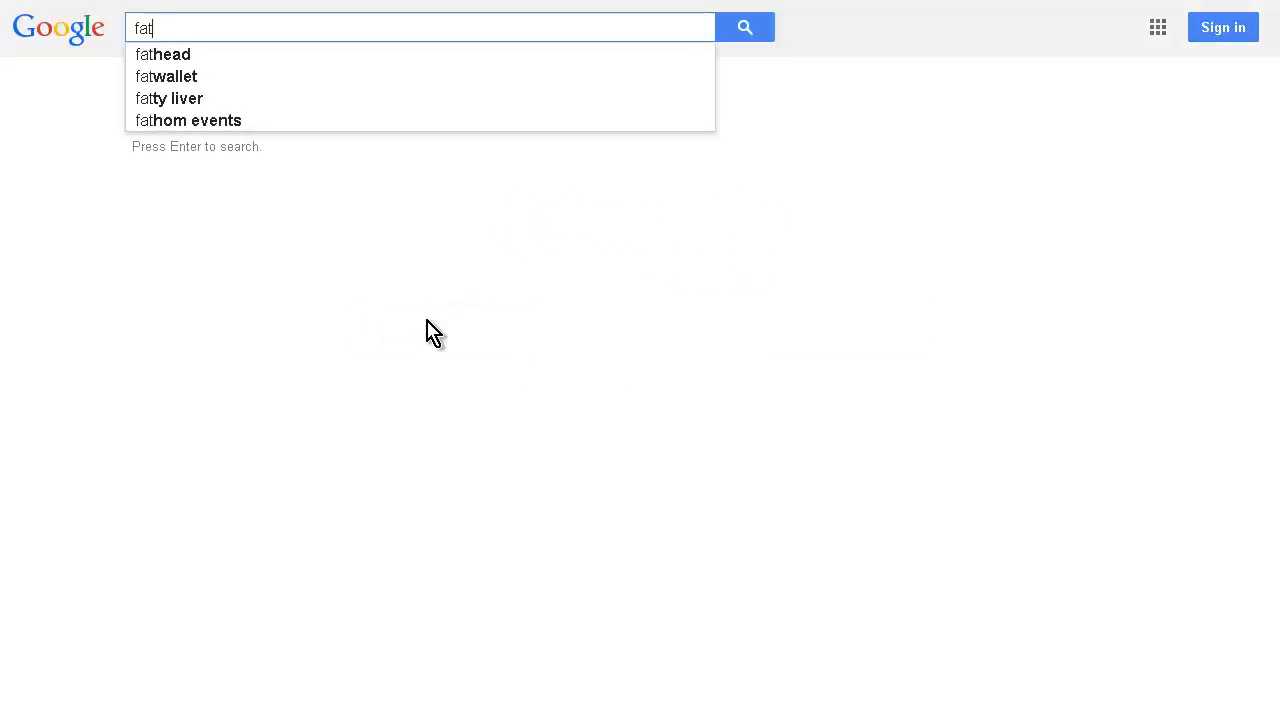
{"action": "type", "text": " los"}
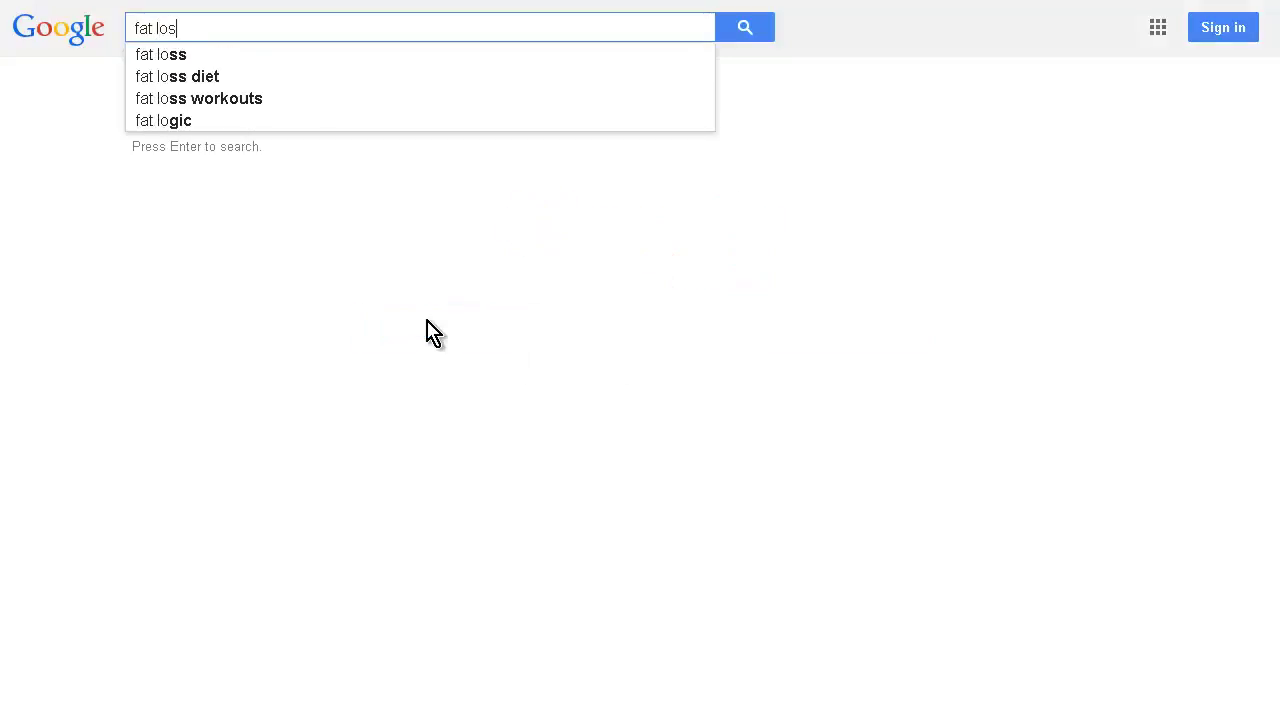
{"action": "type", "text": "s plr"}
{"action": "key", "text": "Return"}
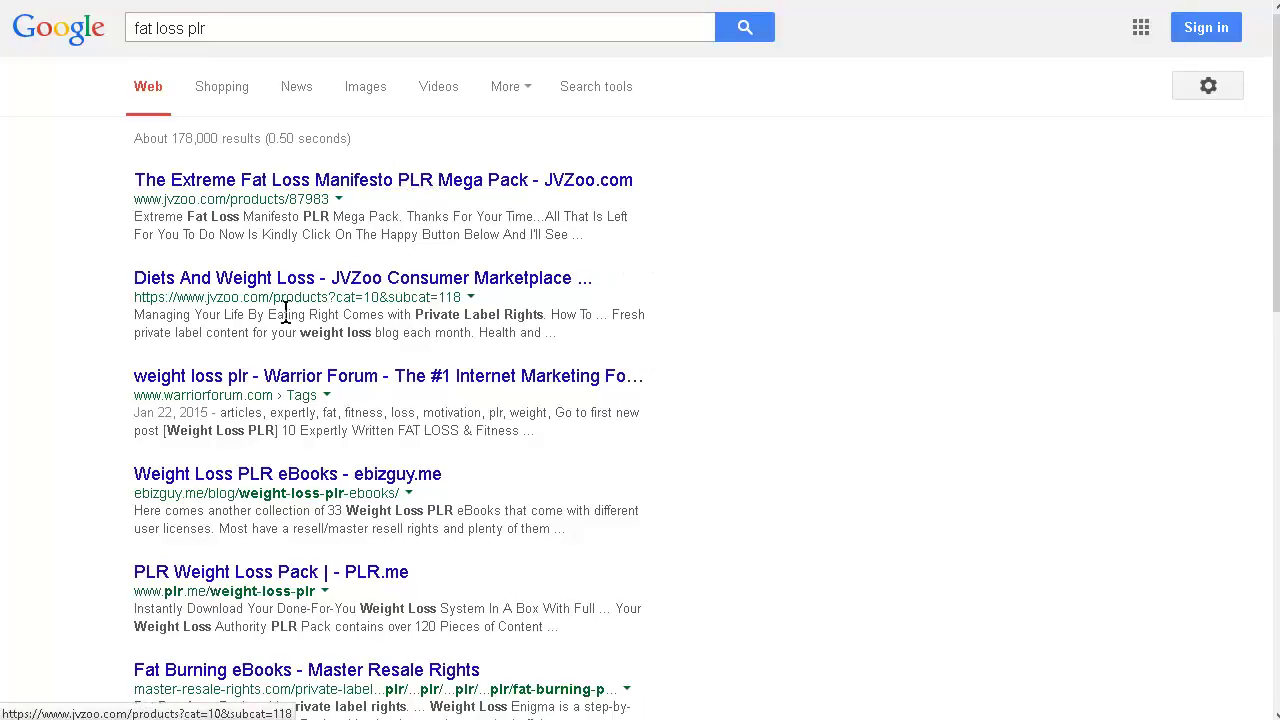
Refine the Google search to "fat loss cooking plr" and recheck the cookbook title in the Notepad list
{"action": "scroll", "coordinate": [417, 322], "scroll_direction": "down", "scroll_amount": 3}
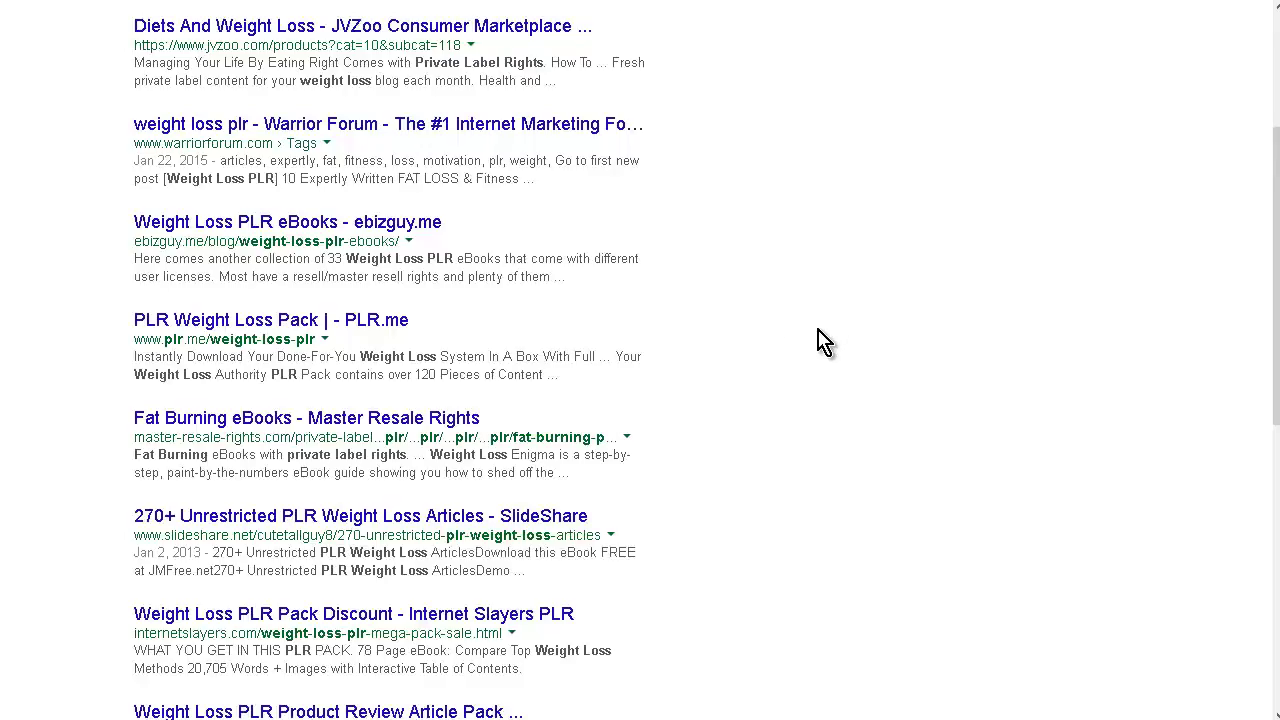
{"action": "scroll", "coordinate": [817, 341], "scroll_direction": "up", "scroll_amount": 6}
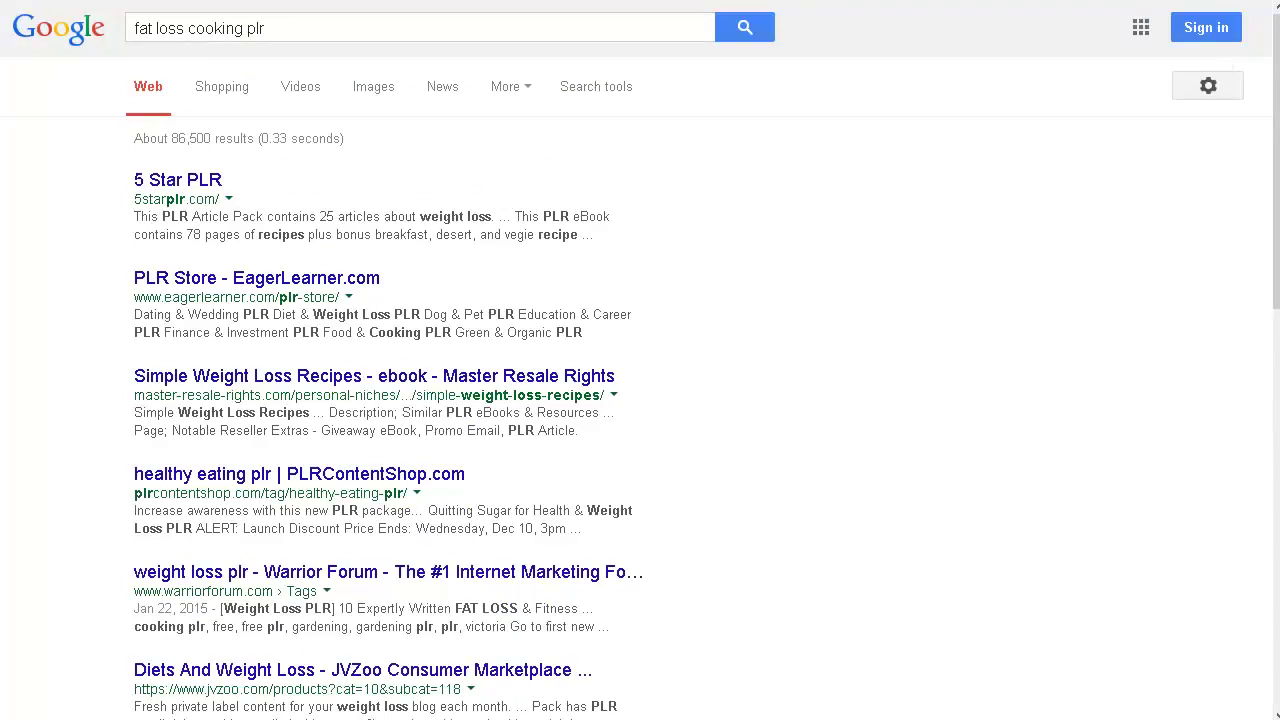
{"action": "key", "text": "alt+Tab"}
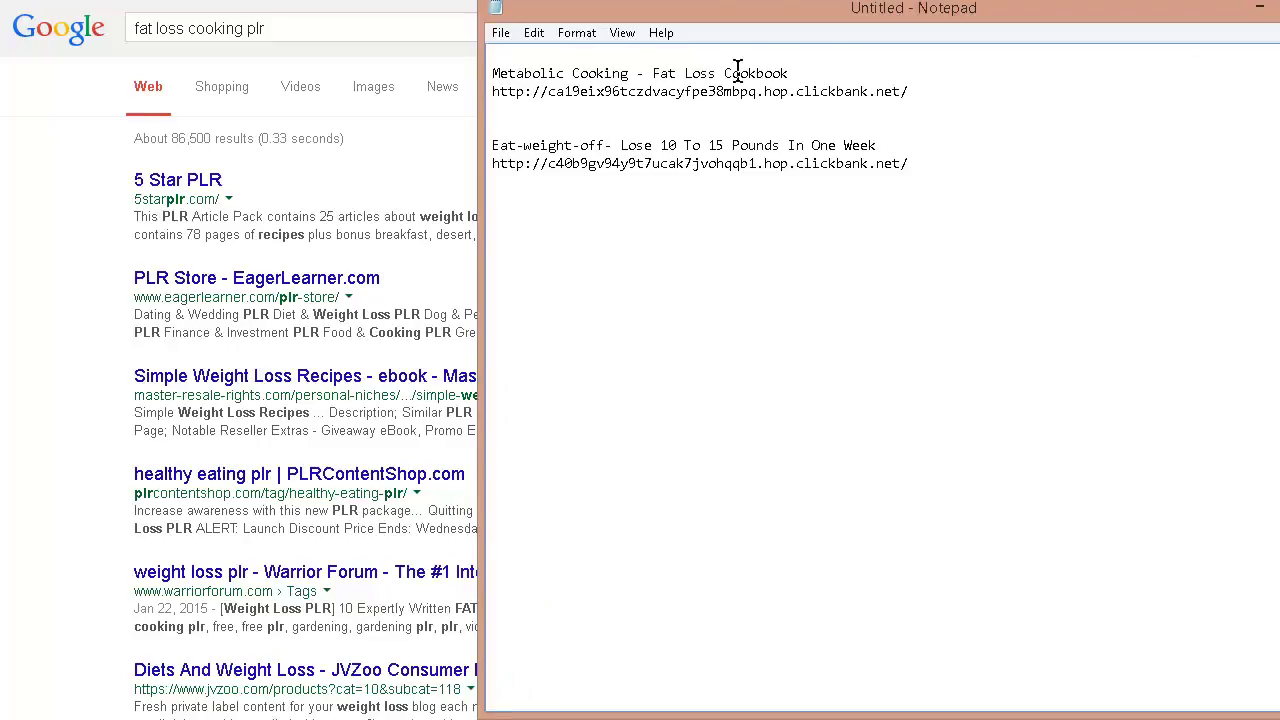
{"action": "left_click", "coordinate": [86, 163]}
{"action": "left_click", "coordinate": [280, 30]}
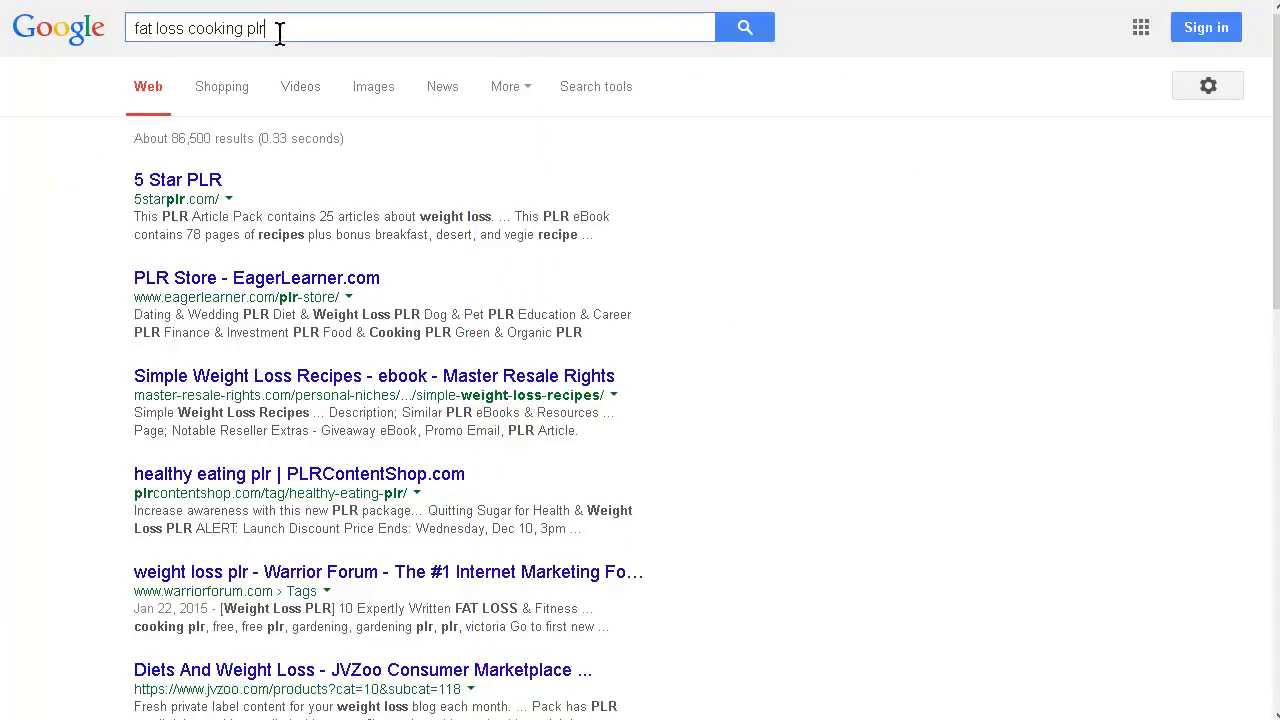
{"action": "key", "text": "ctrl+a"}
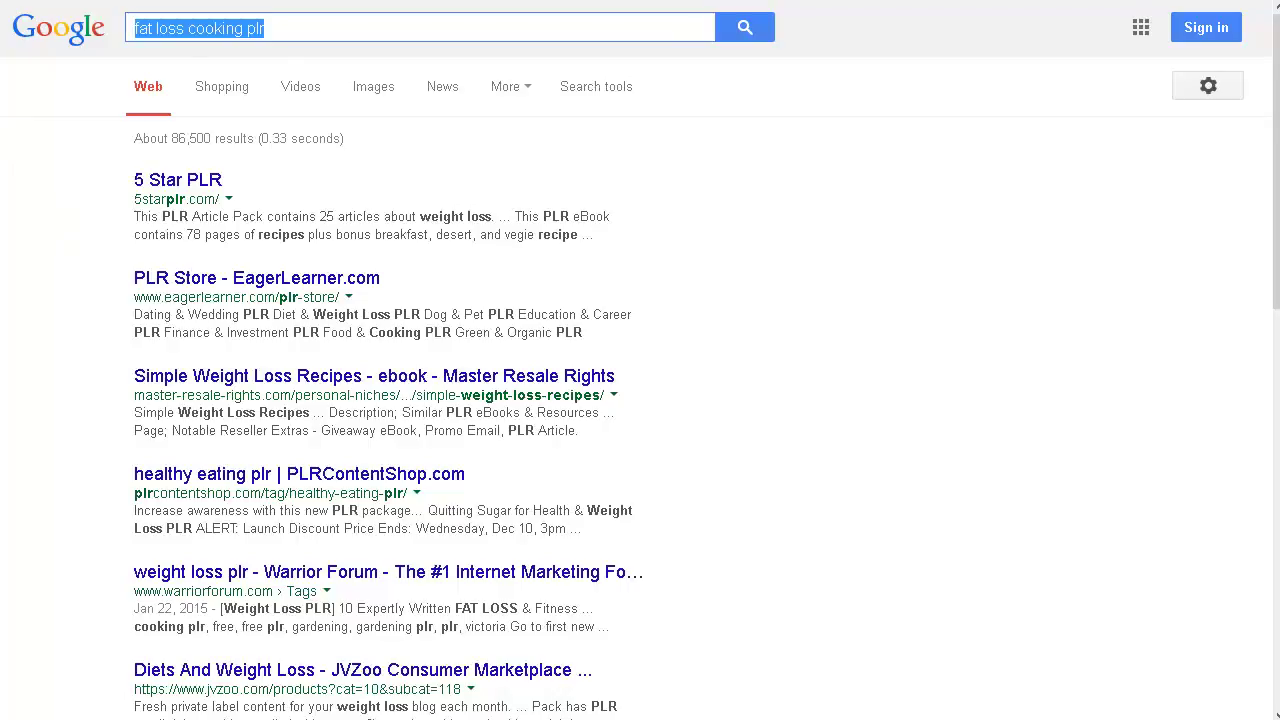
Switch to the EzineArticles site, search it for "fat loss cooking" and look through the listed articles
{"action": "key", "text": "alt+Tab"}
{"action": "key", "text": "alt+Tab"}
{"action": "key", "text": "alt+Tab"}
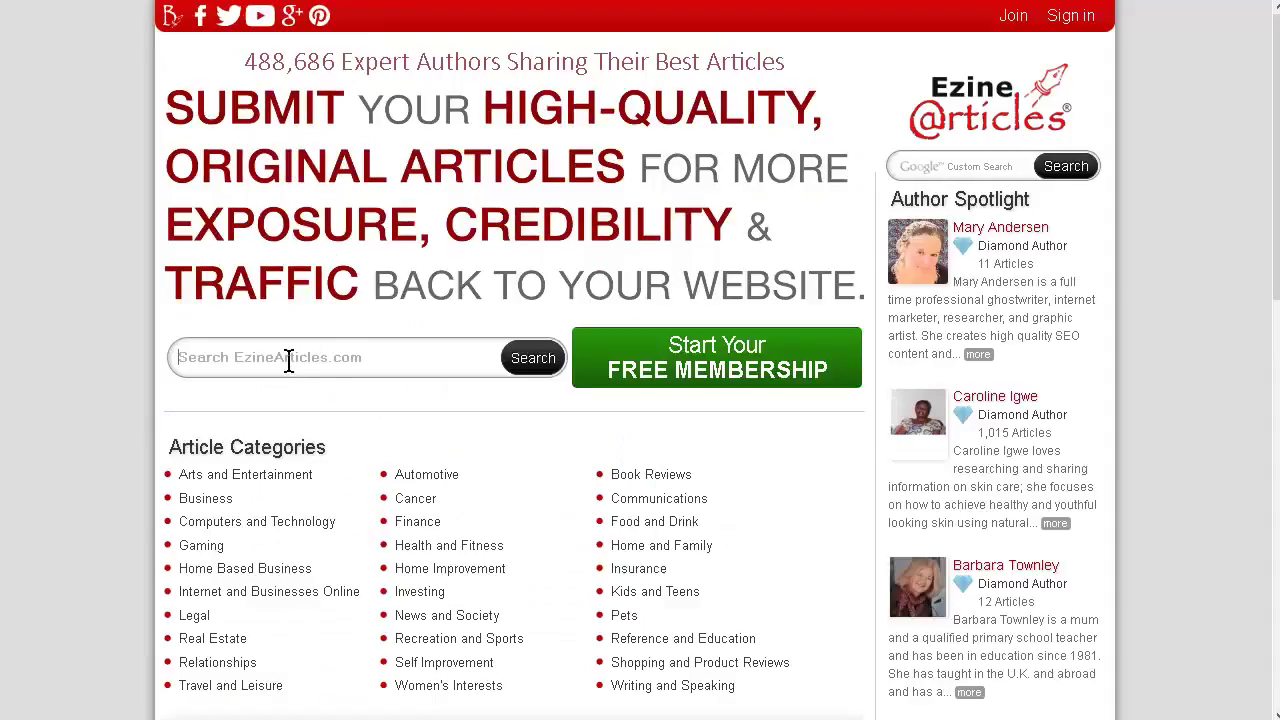
{"action": "left_click", "coordinate": [288, 360]}
{"action": "type", "text": "fa"}
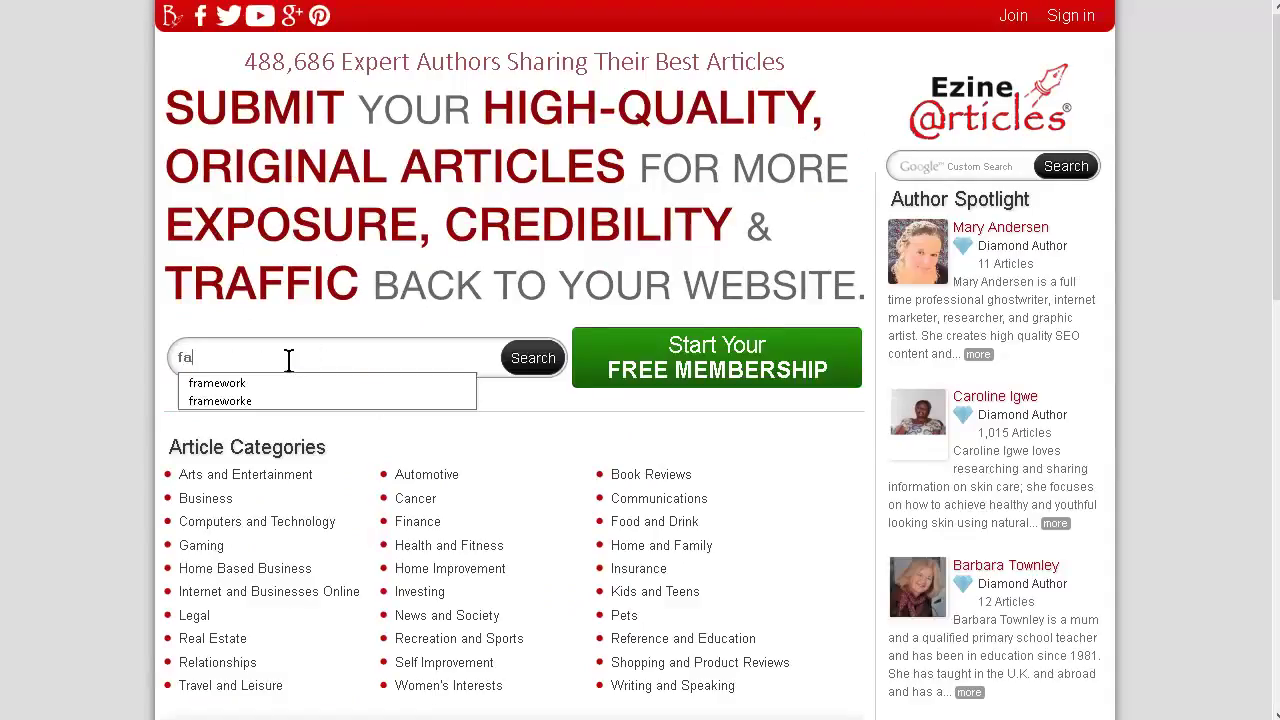
{"action": "type", "text": "t lo"}
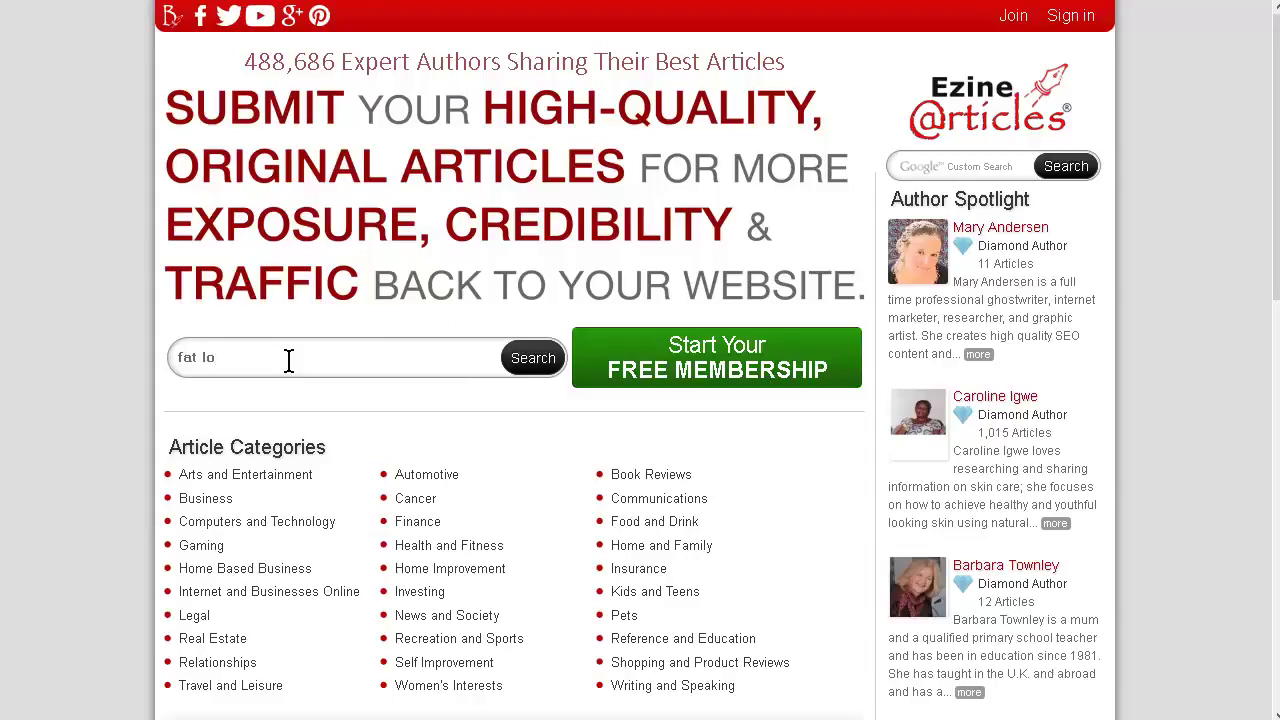
{"action": "type", "text": "ss cooking"}
{"action": "key", "text": "Return"}
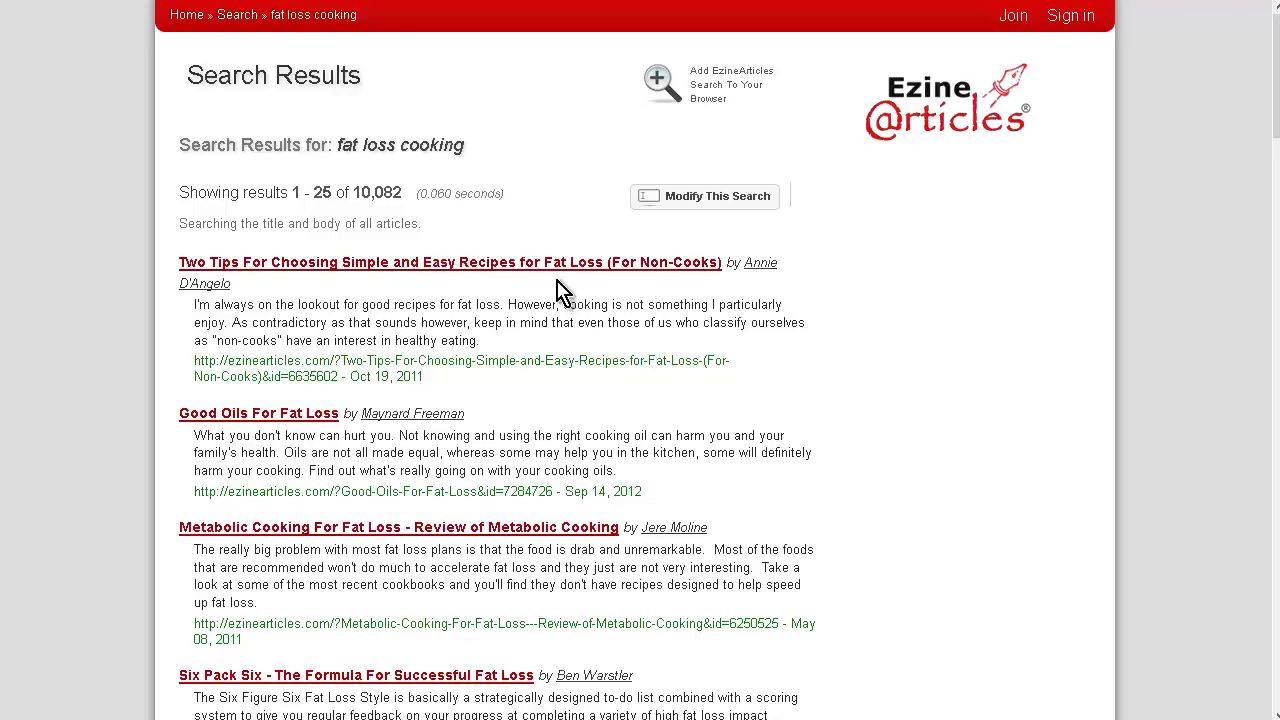
{"action": "scroll", "coordinate": [578, 303], "scroll_direction": "down", "scroll_amount": 1}
{"action": "scroll", "coordinate": [578, 303], "scroll_direction": "down", "scroll_amount": 5}
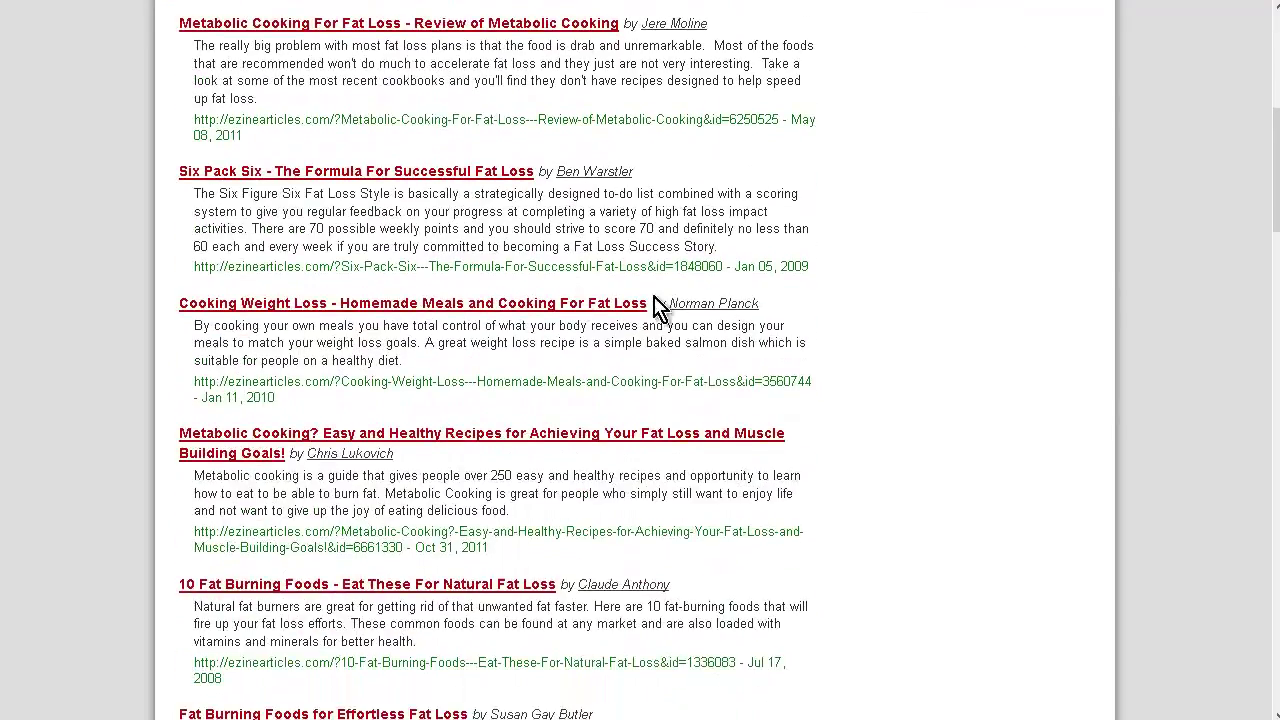
{"action": "scroll", "coordinate": [678, 305], "scroll_direction": "up", "scroll_amount": 5}
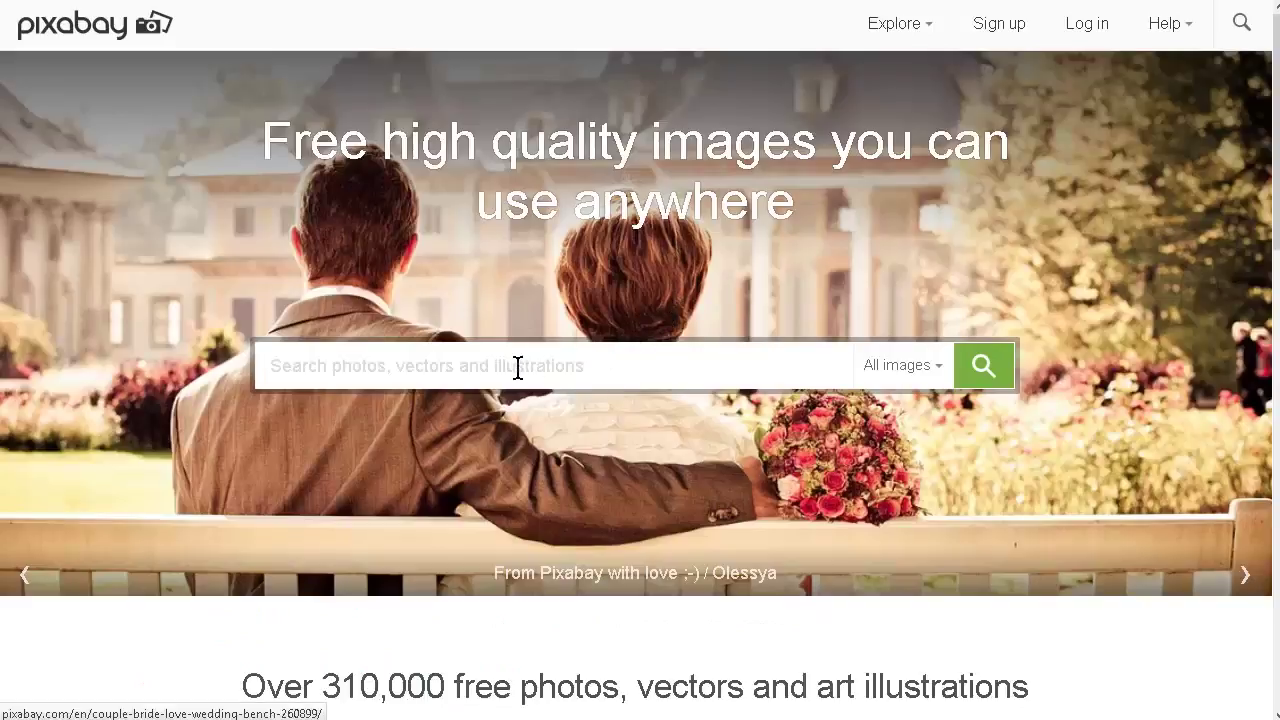
Search Pixabay for "cooking pot" images using the suggested search term
{"action": "left_click", "coordinate": [514, 368]}
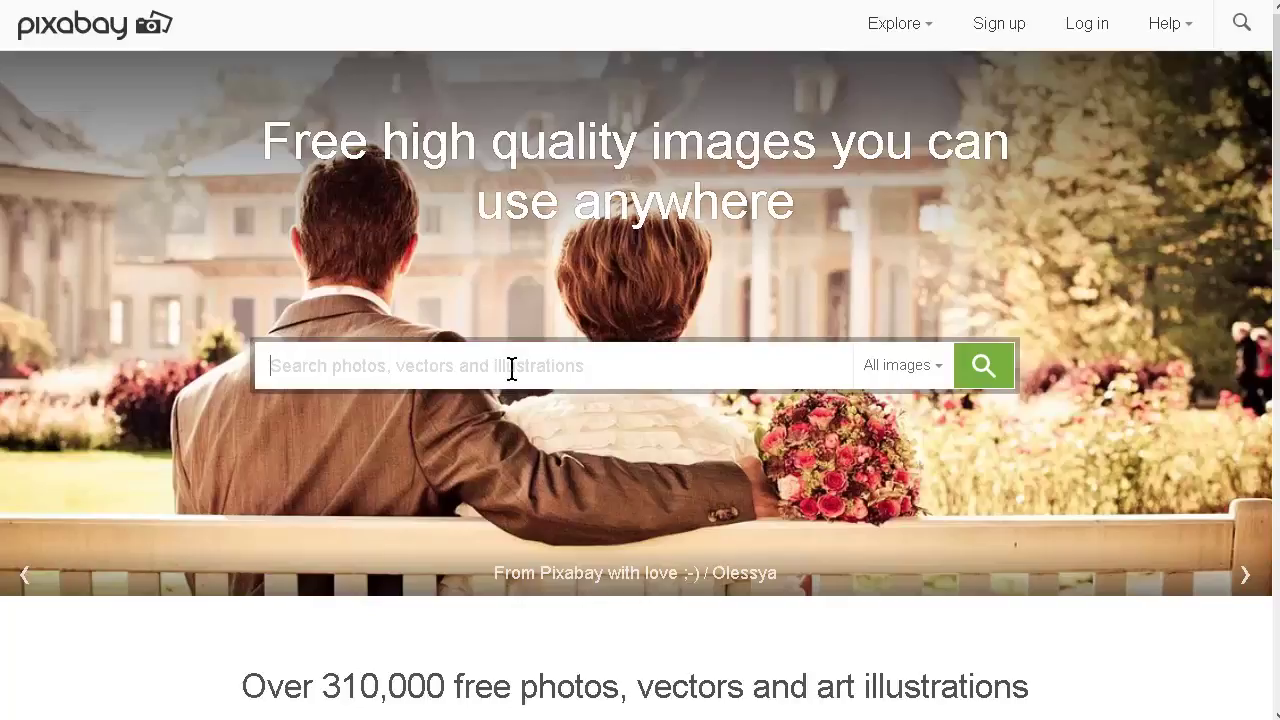
{"action": "type", "text": "cooking"}
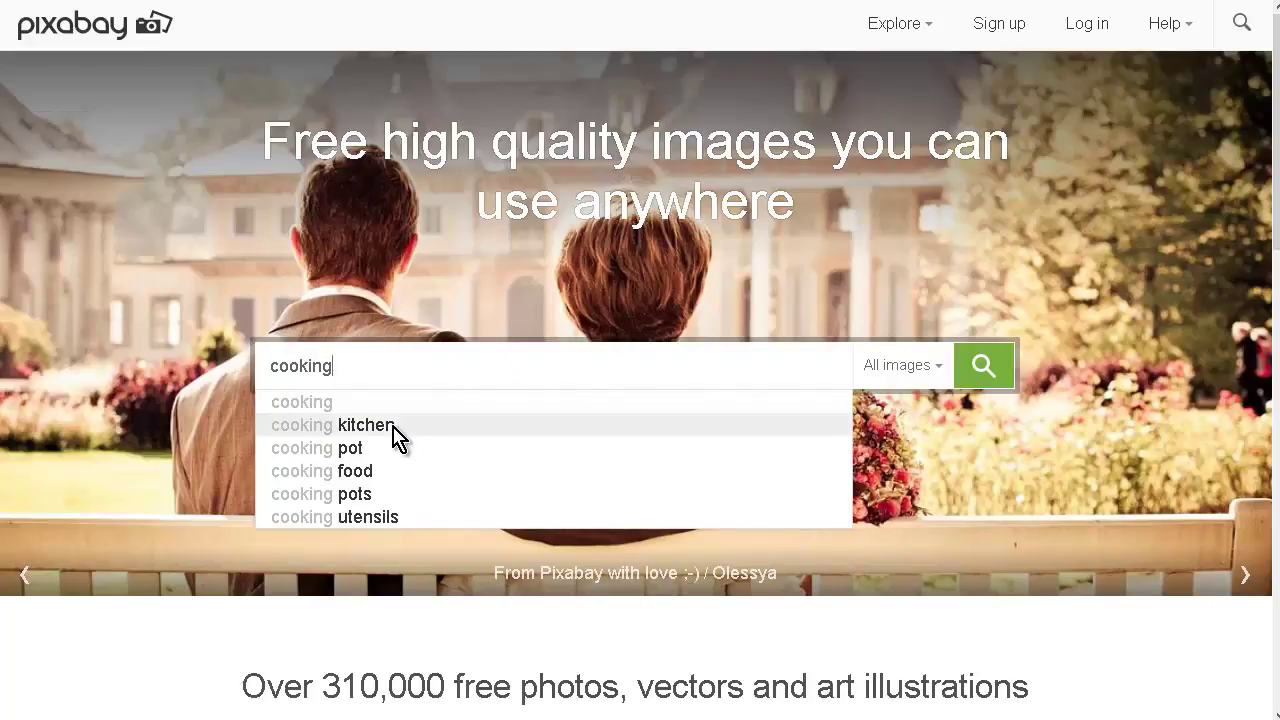
{"action": "left_click", "coordinate": [385, 450]}
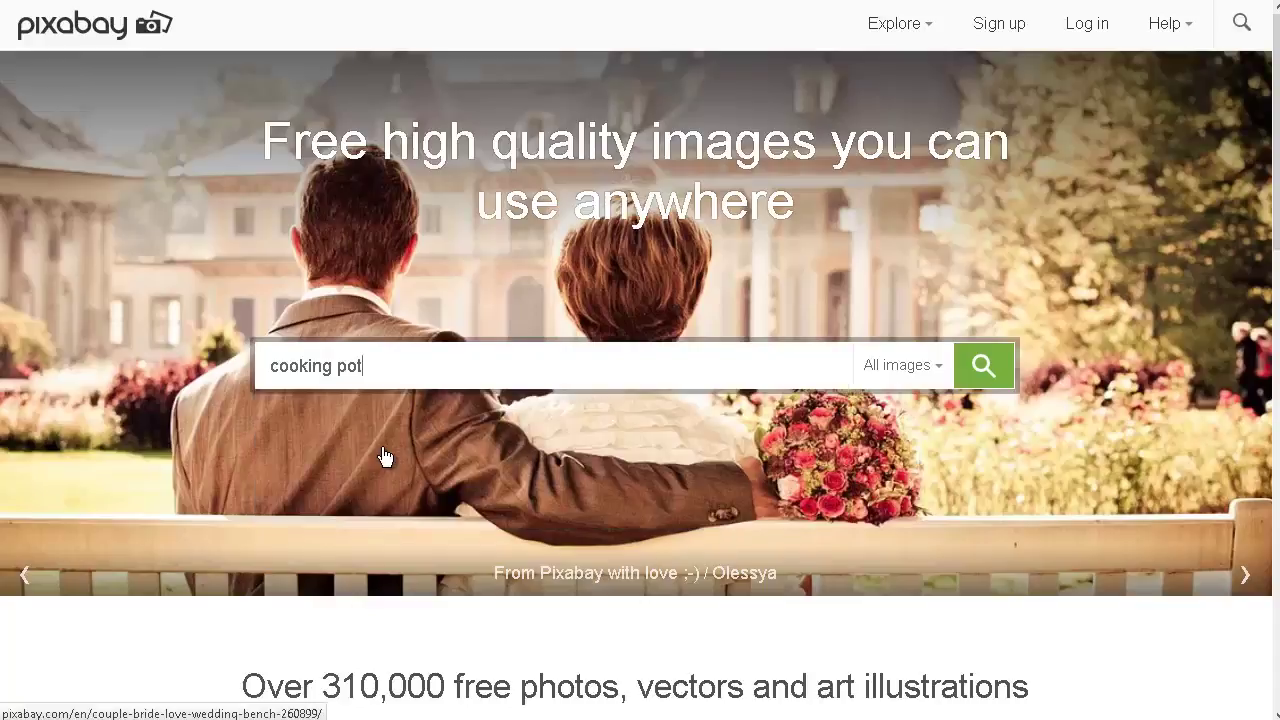
{"action": "left_click", "coordinate": [1003, 375]}
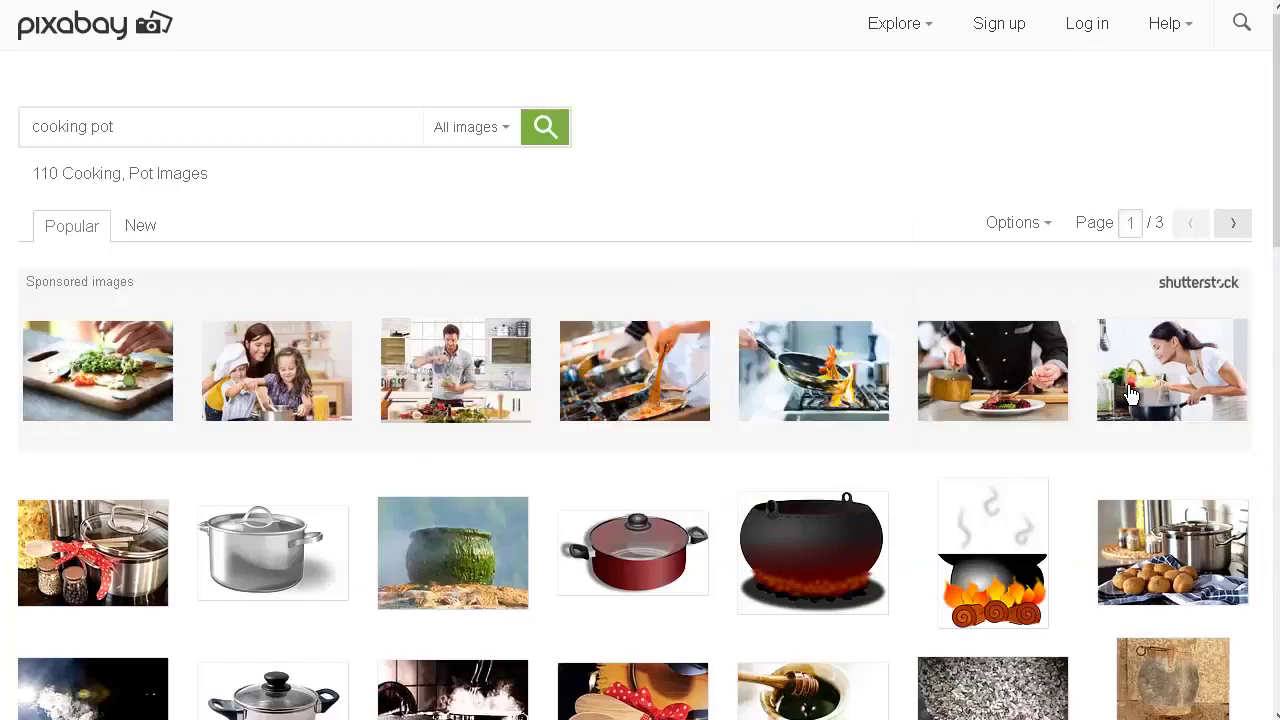
Browse the cooking pot images and open the black-and-white sketch of a tall pot with a lid
{"action": "mouse_move", "coordinate": [1108, 385]}
{"action": "scroll", "coordinate": [826, 429], "scroll_direction": "down", "scroll_amount": 3}
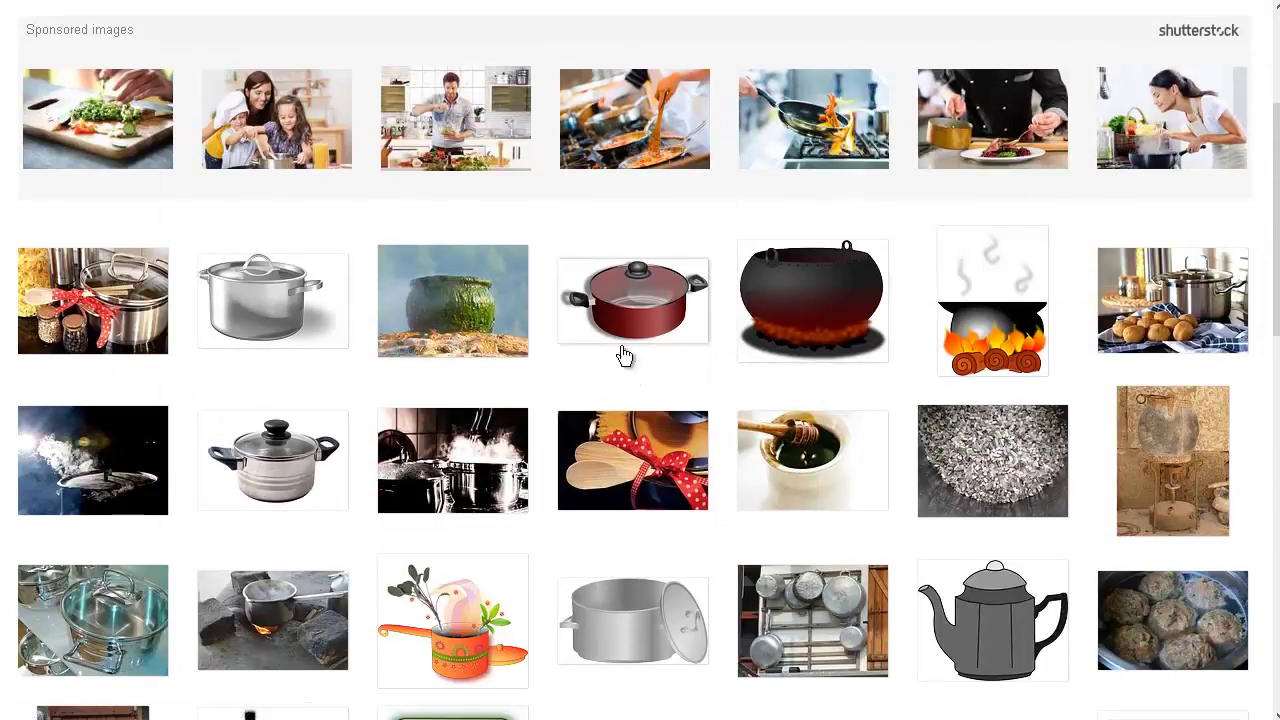
{"action": "scroll", "coordinate": [680, 336], "scroll_direction": "down", "scroll_amount": 5}
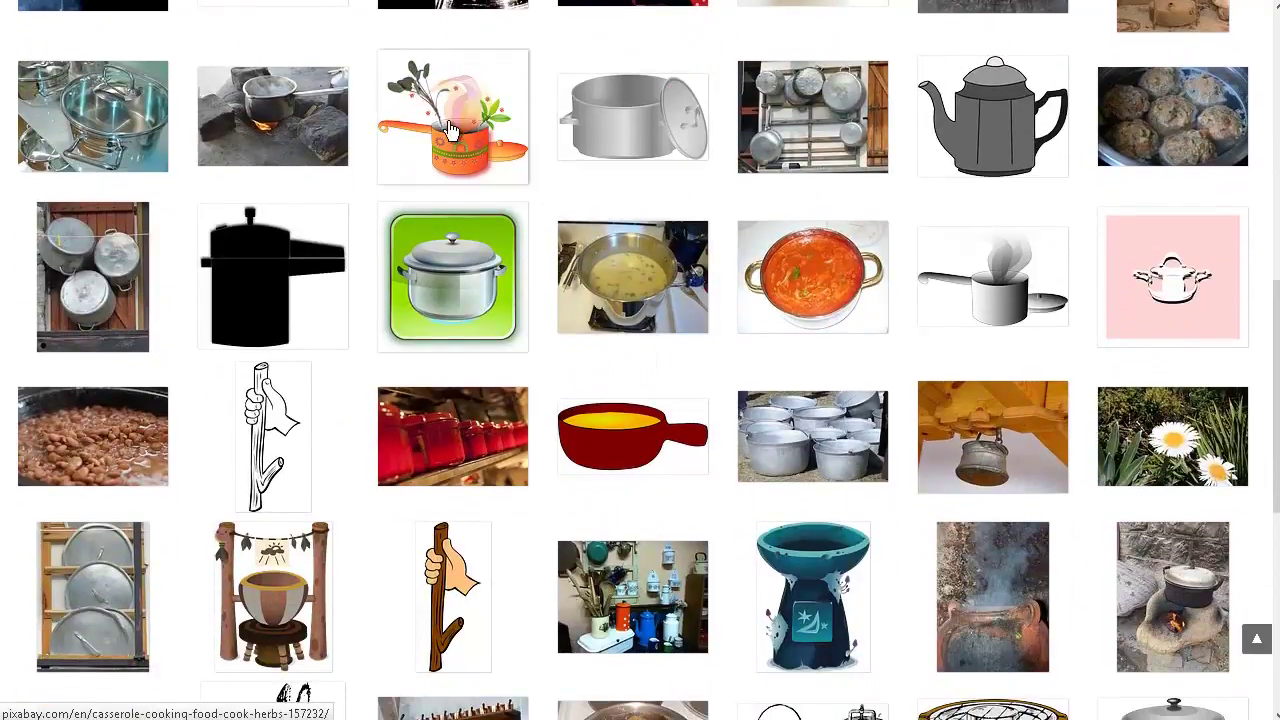
{"action": "mouse_move", "coordinate": [465, 135]}
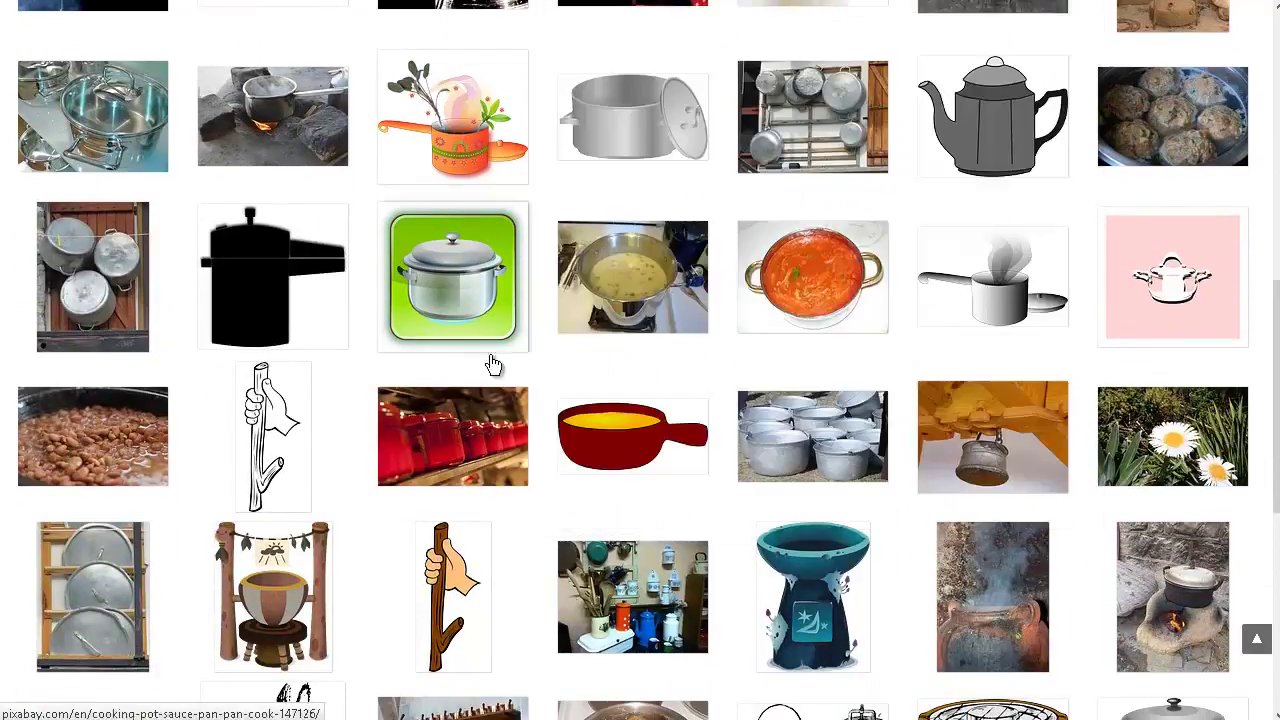
{"action": "scroll", "coordinate": [731, 326], "scroll_direction": "down", "scroll_amount": 10}
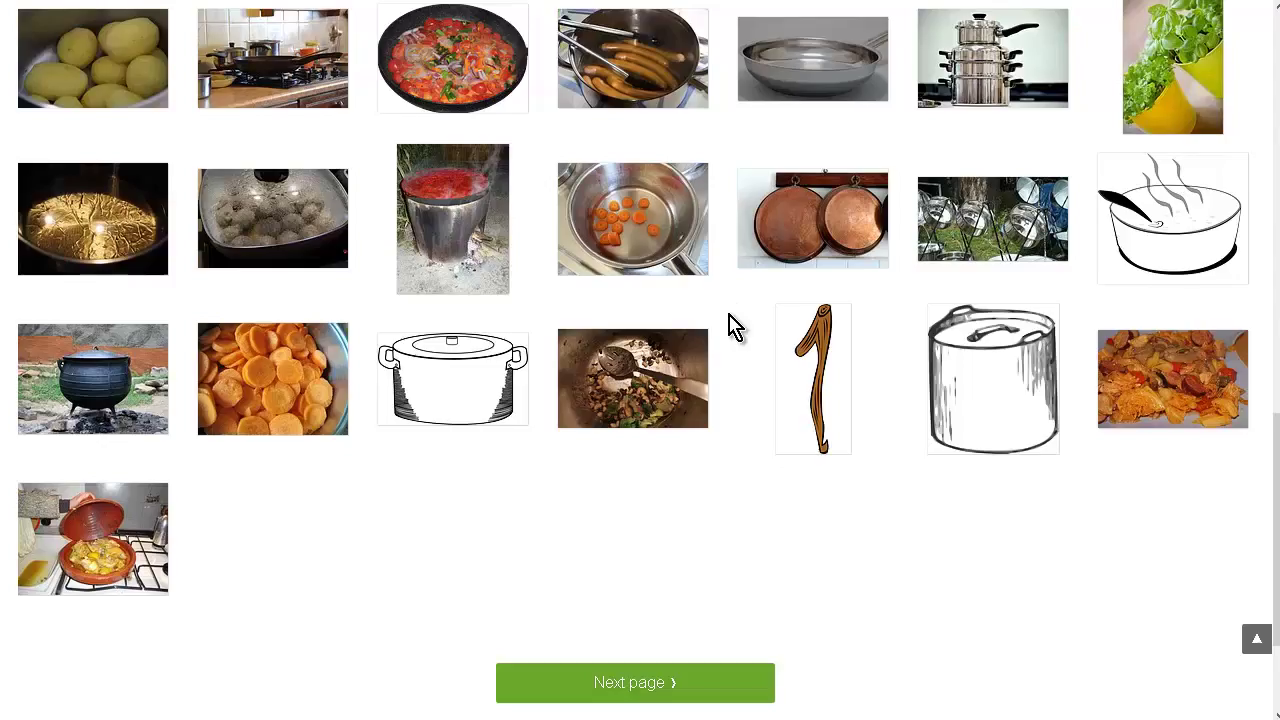
{"action": "left_click", "coordinate": [1007, 390]}
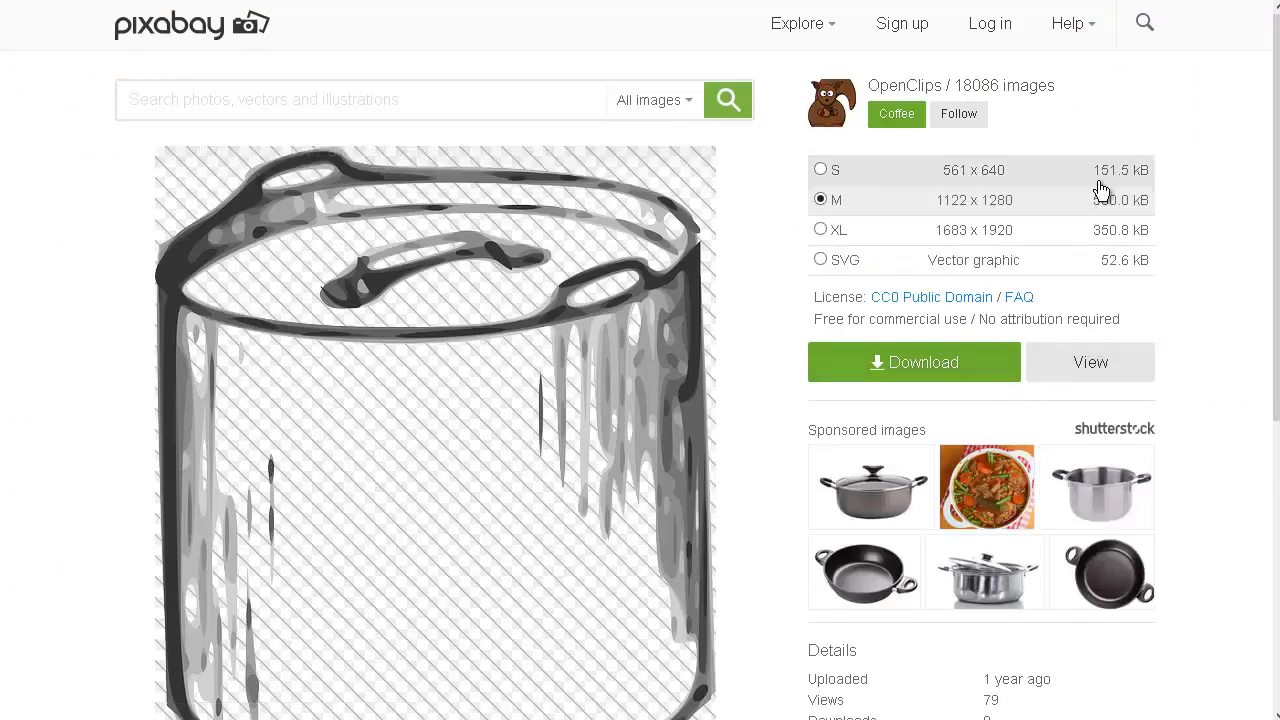
Download the pot sketch in size S (561 x 640) and save the PNG file
{"action": "left_click", "coordinate": [822, 171]}
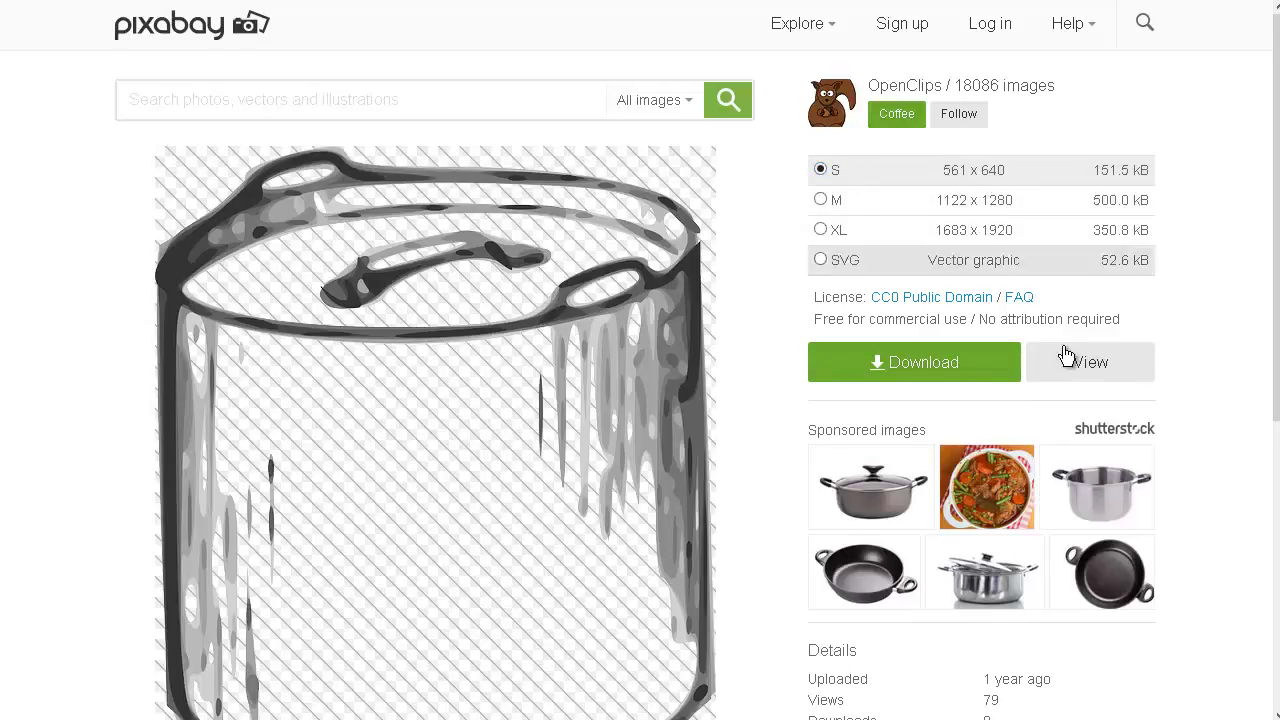
{"action": "left_click", "coordinate": [920, 370]}
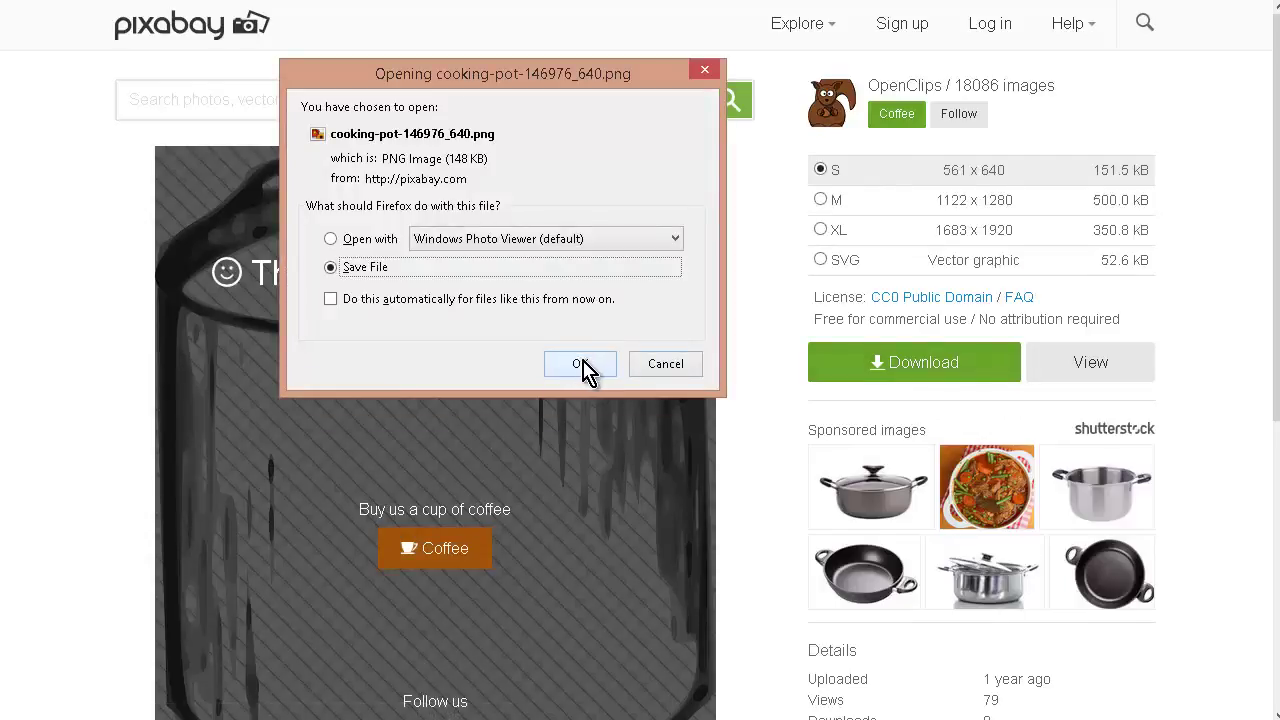
{"action": "left_click", "coordinate": [584, 365]}
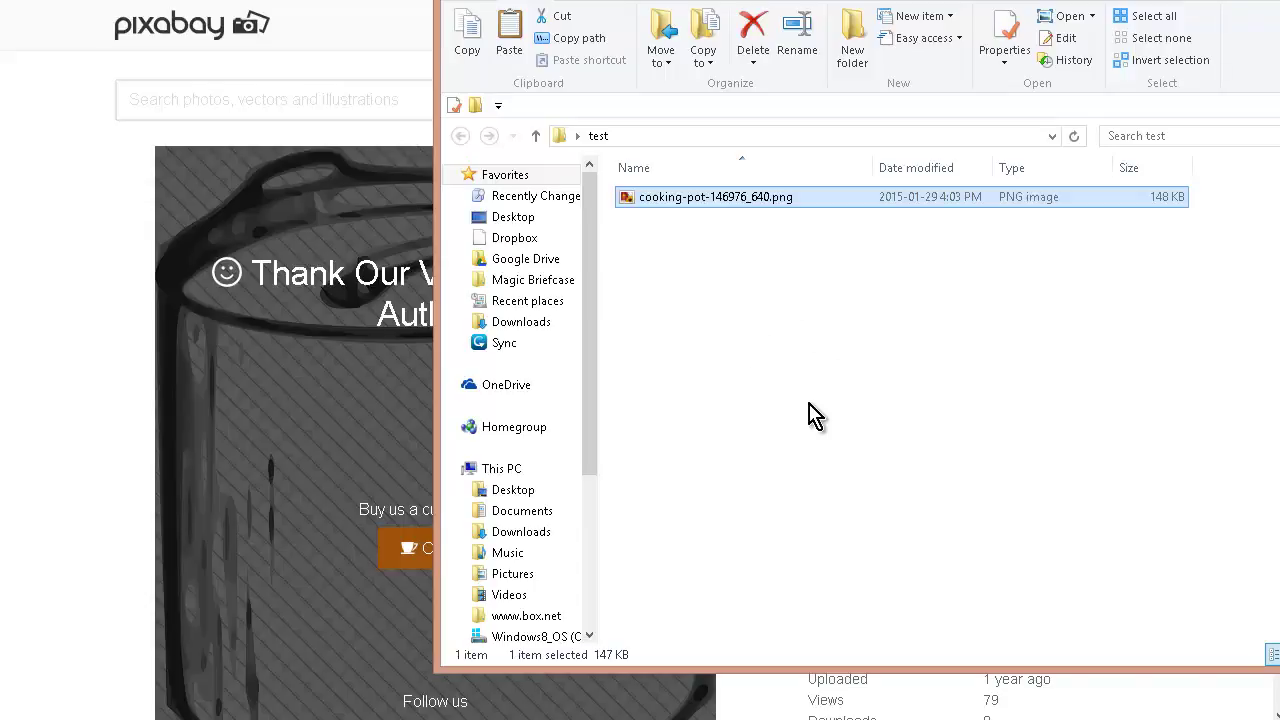
Open the downloaded cooking-pot-146976_640.png from the test folder in paint.net
{"action": "key", "text": "shift+F10"}
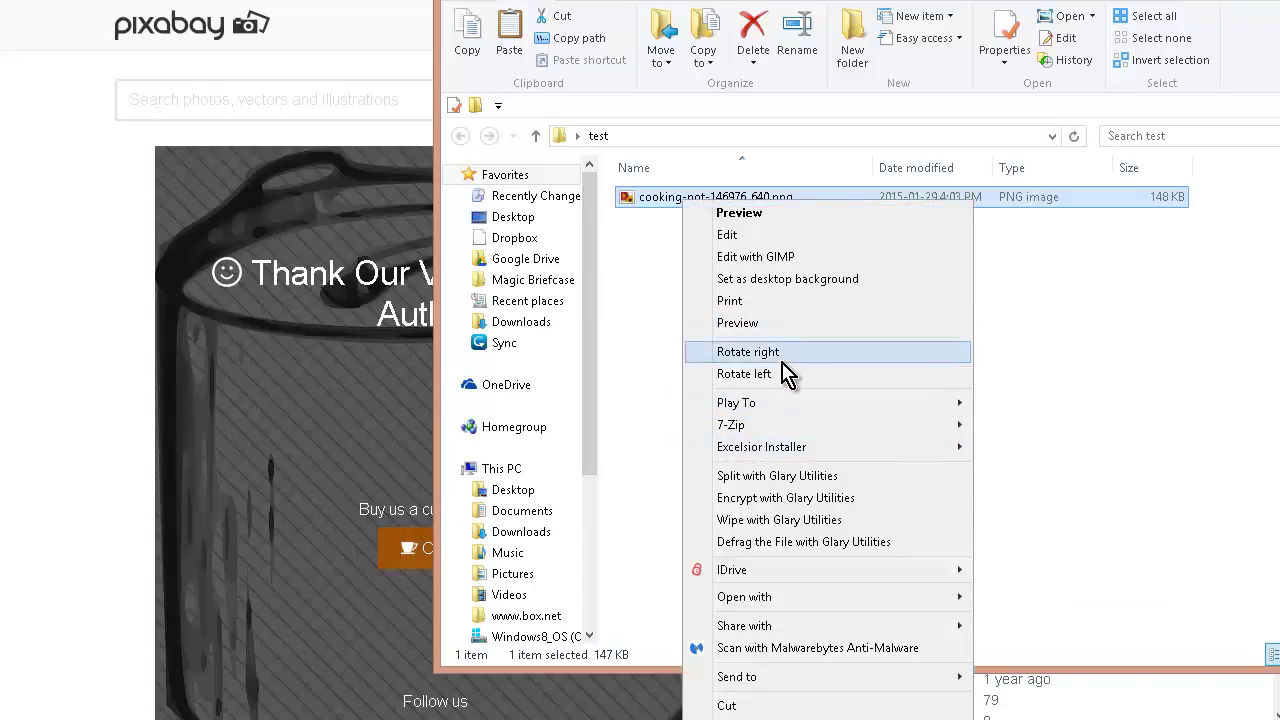
{"action": "mouse_move", "coordinate": [800, 580]}
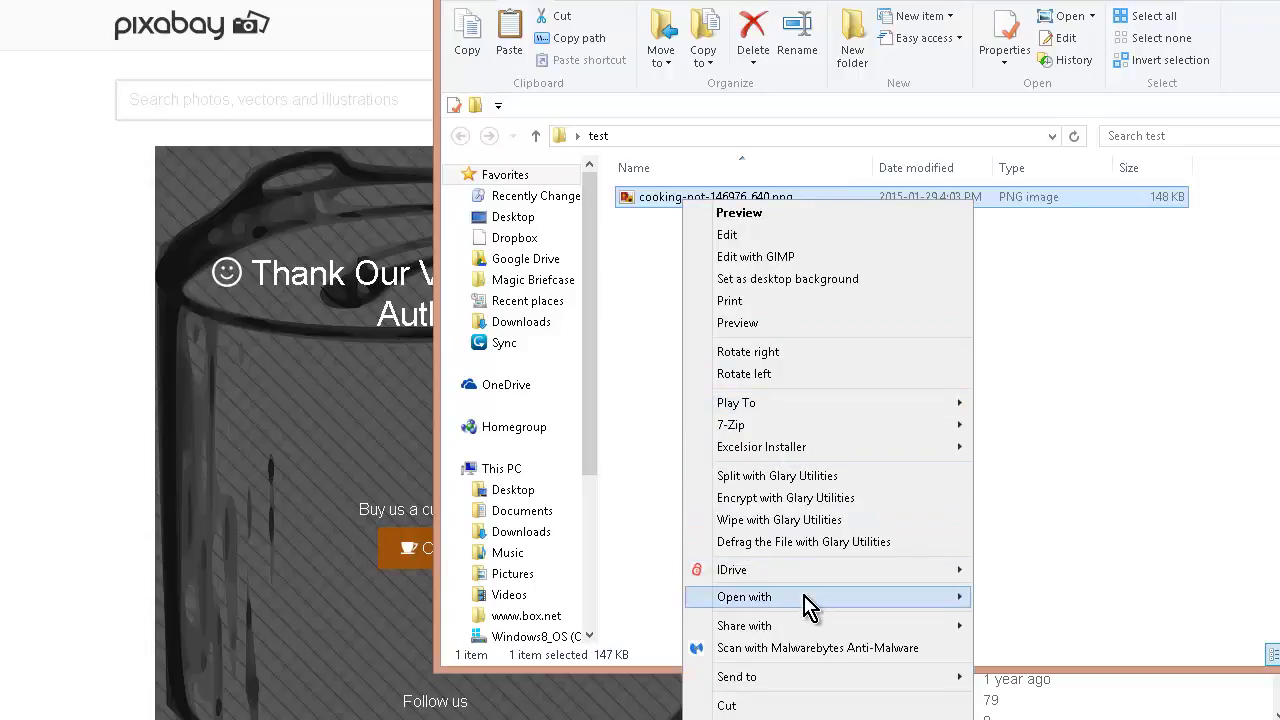
{"action": "mouse_move", "coordinate": [815, 605]}
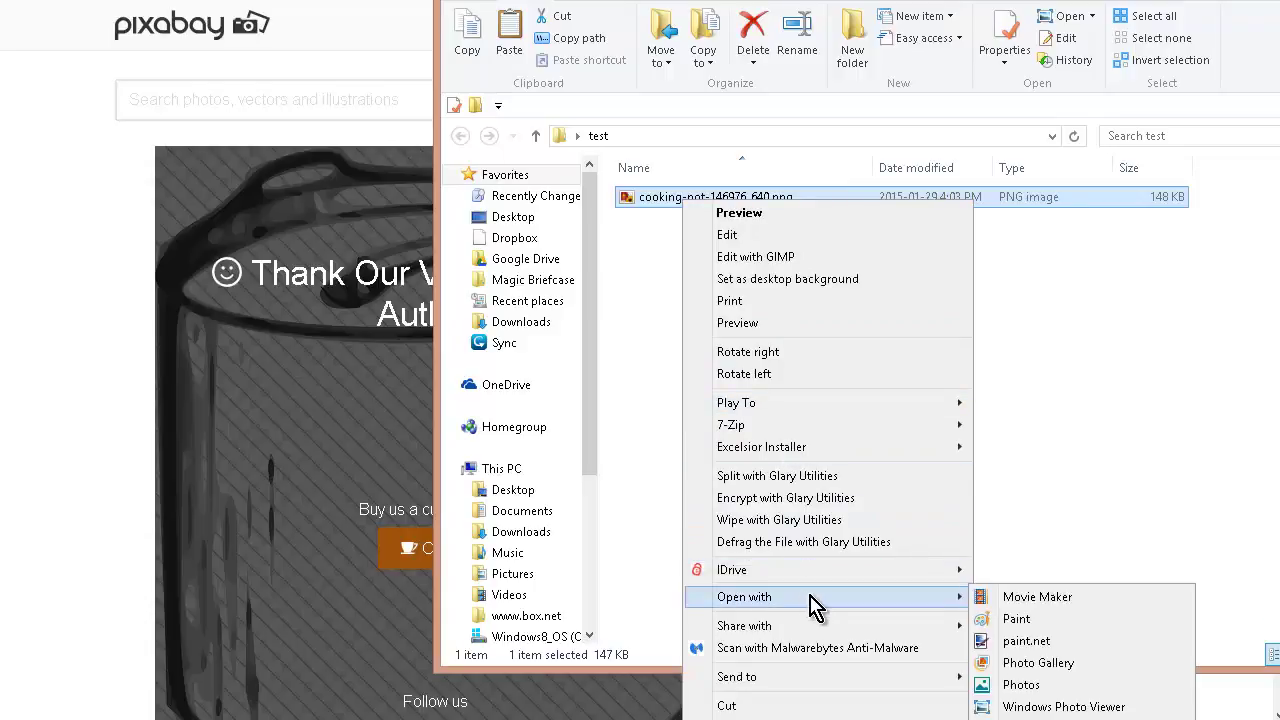
{"action": "left_click", "coordinate": [1088, 640]}
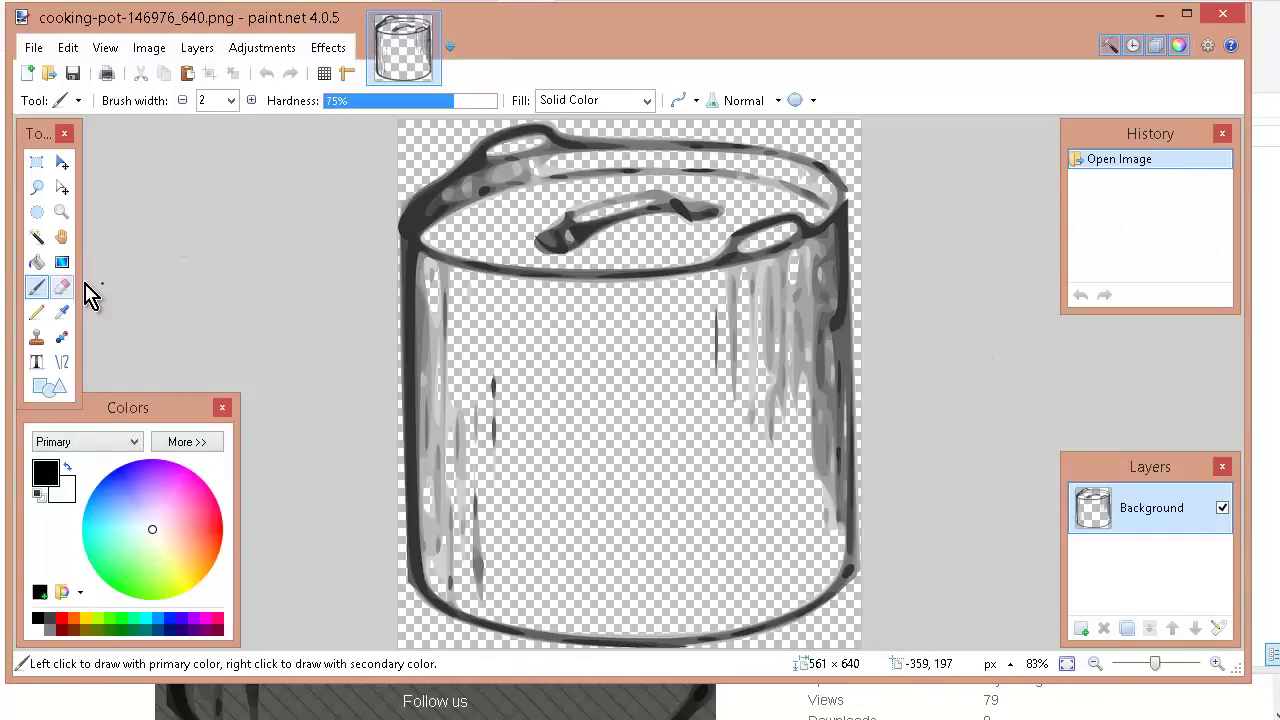
Create a new blank image of 800 x 600 pixels
{"action": "left_click", "coordinate": [33, 48]}
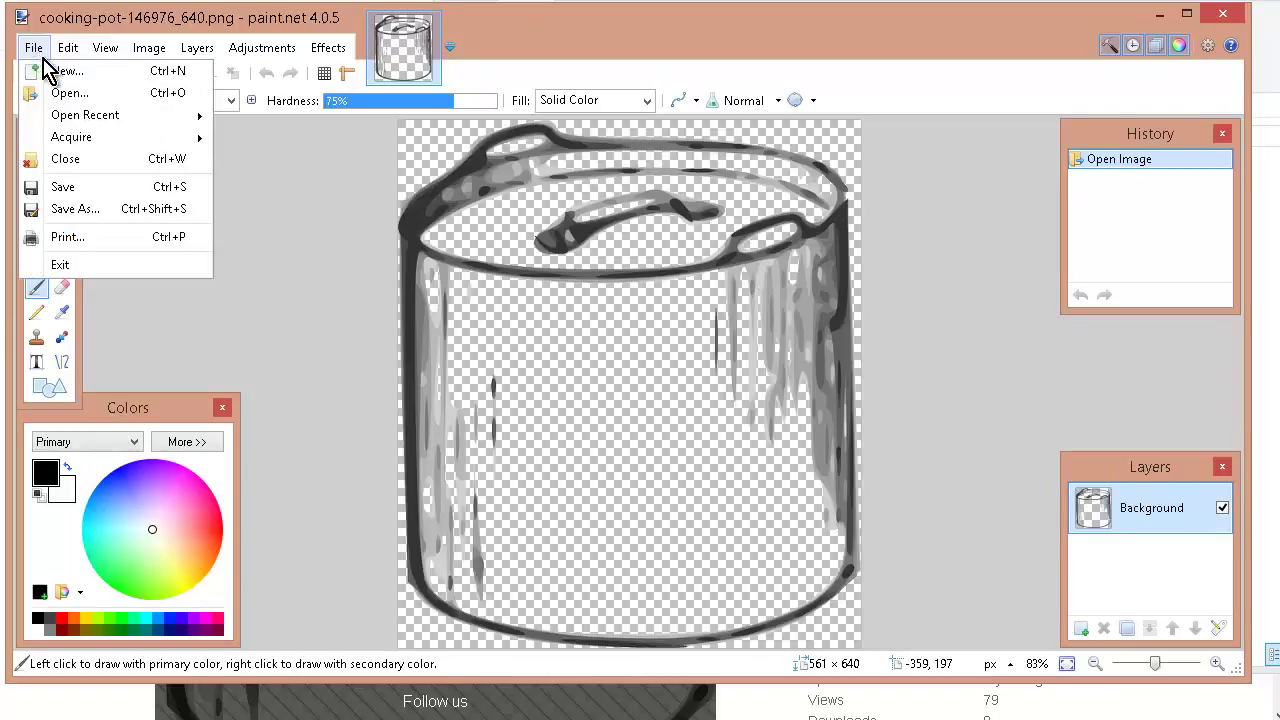
{"action": "left_click", "coordinate": [74, 76]}
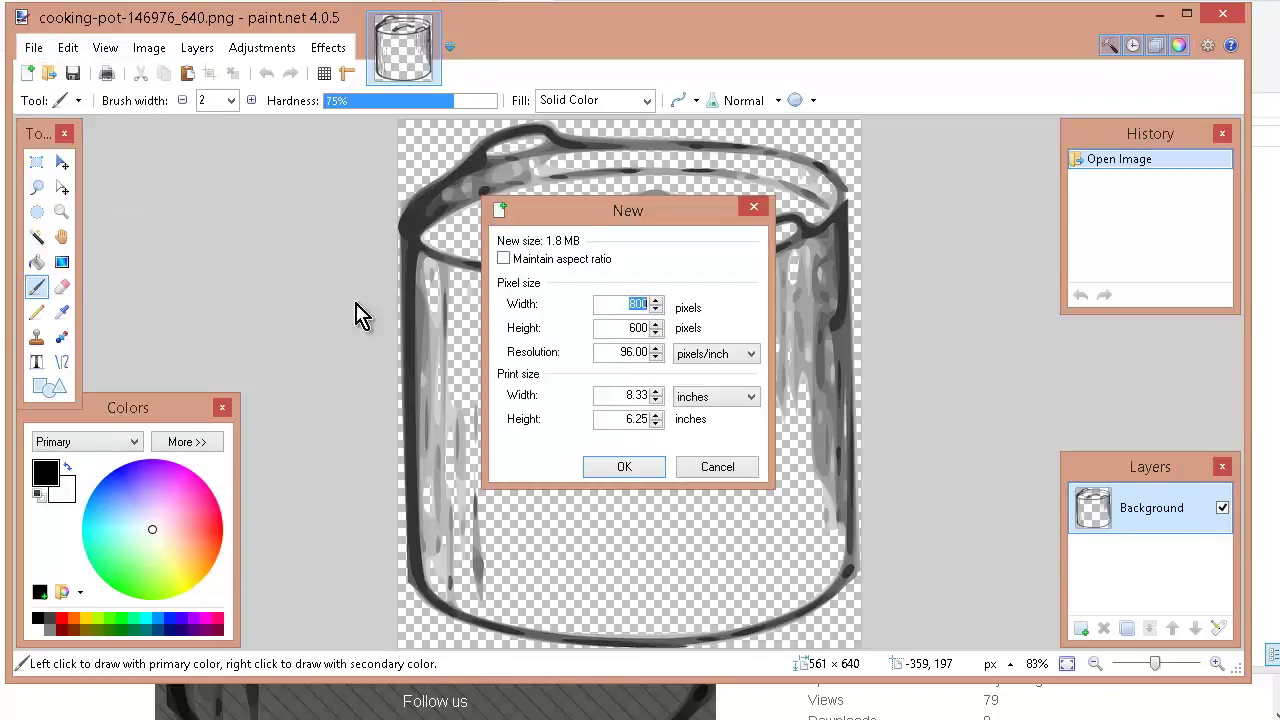
{"action": "left_click", "coordinate": [620, 467]}
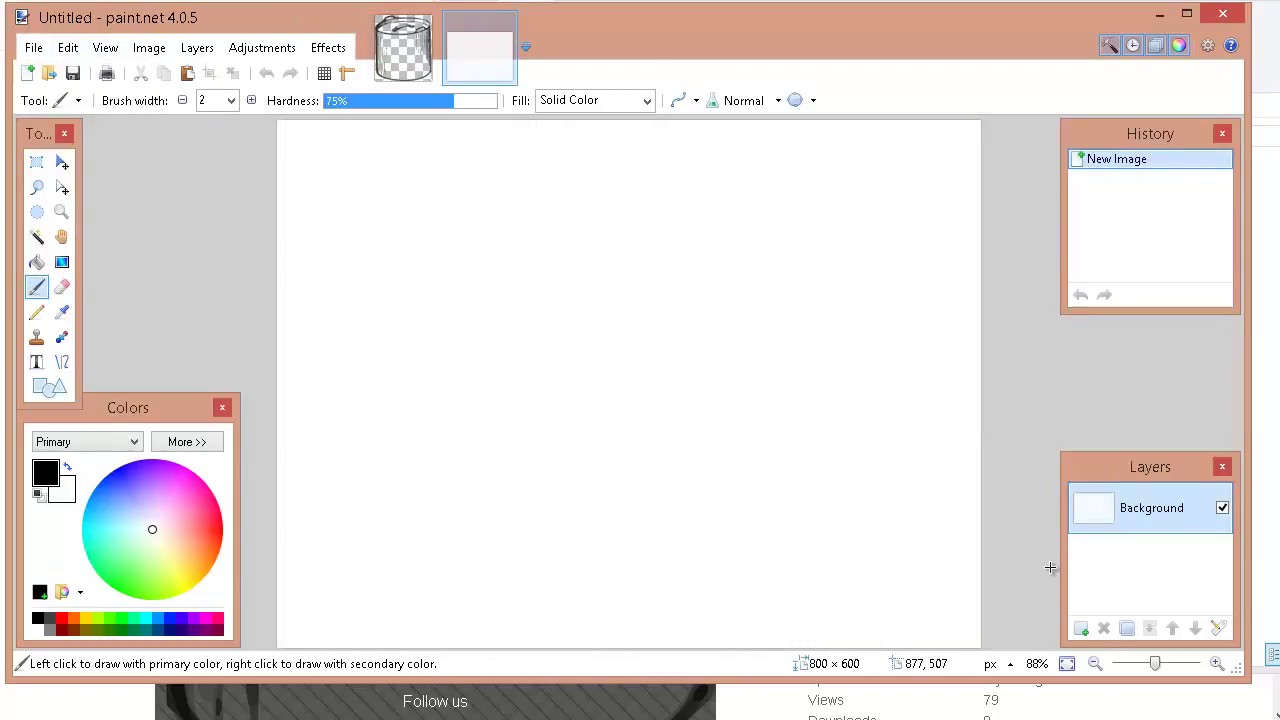
Import cooking-pot-146976_640.png from the test folder as a layer and move the pot to the middle of the canvas
{"action": "left_click", "coordinate": [187, 55]}
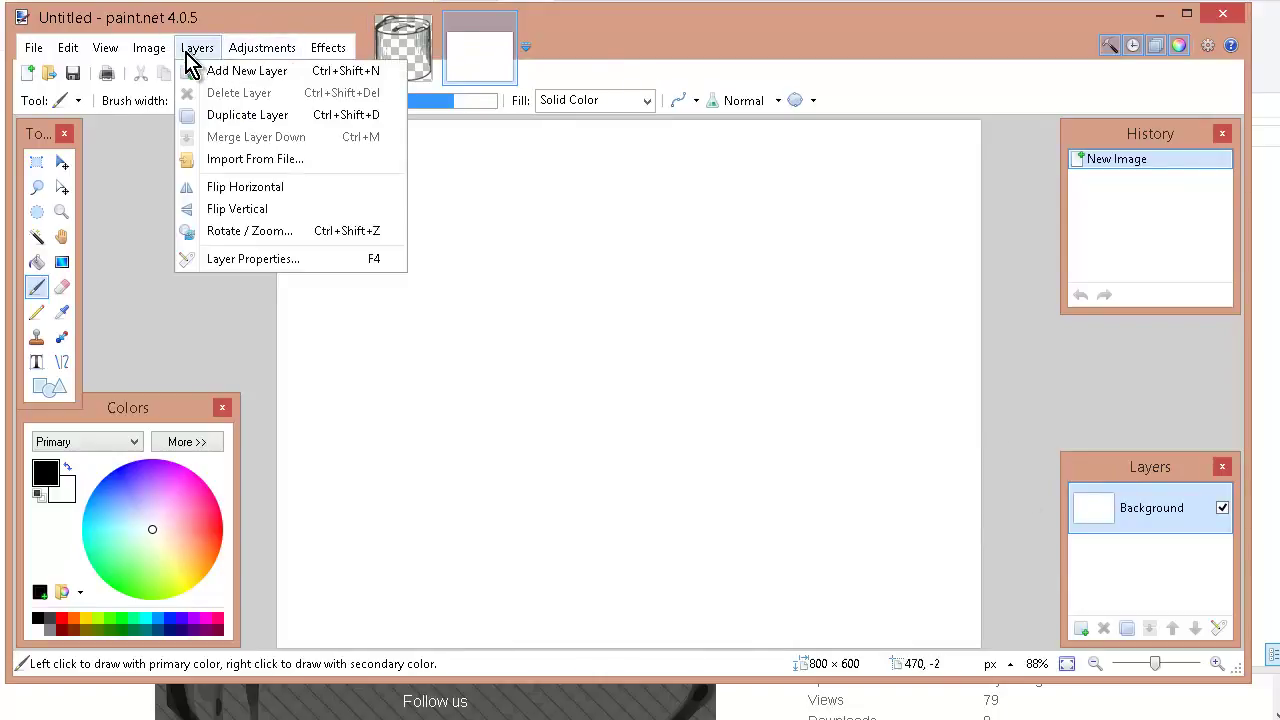
{"action": "left_click", "coordinate": [298, 160]}
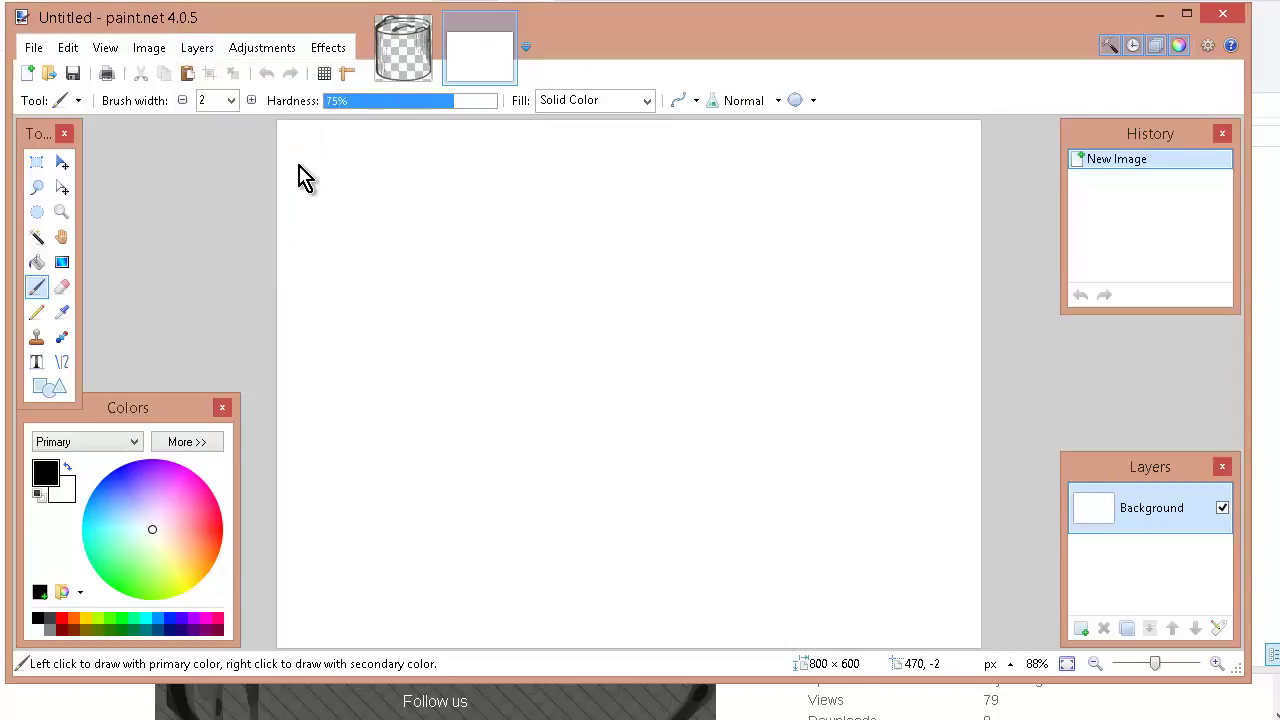
{"action": "left_click", "coordinate": [282, 195]}
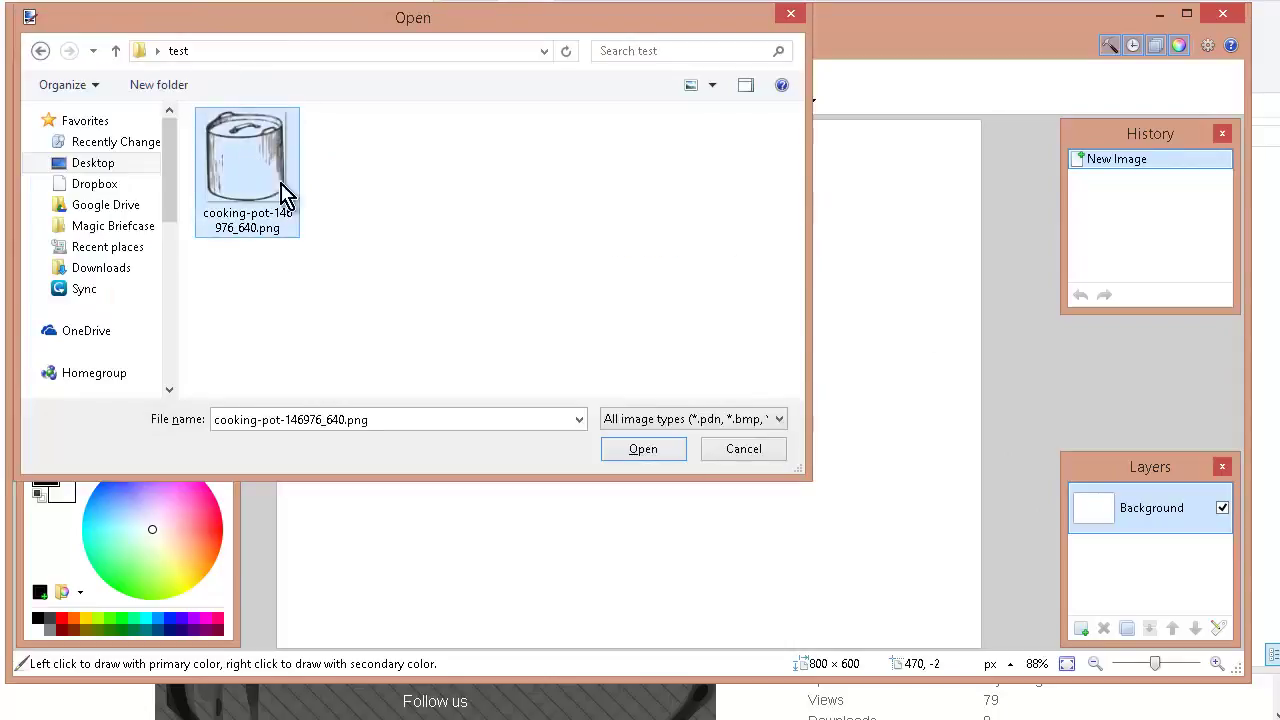
{"action": "left_click", "coordinate": [643, 449]}
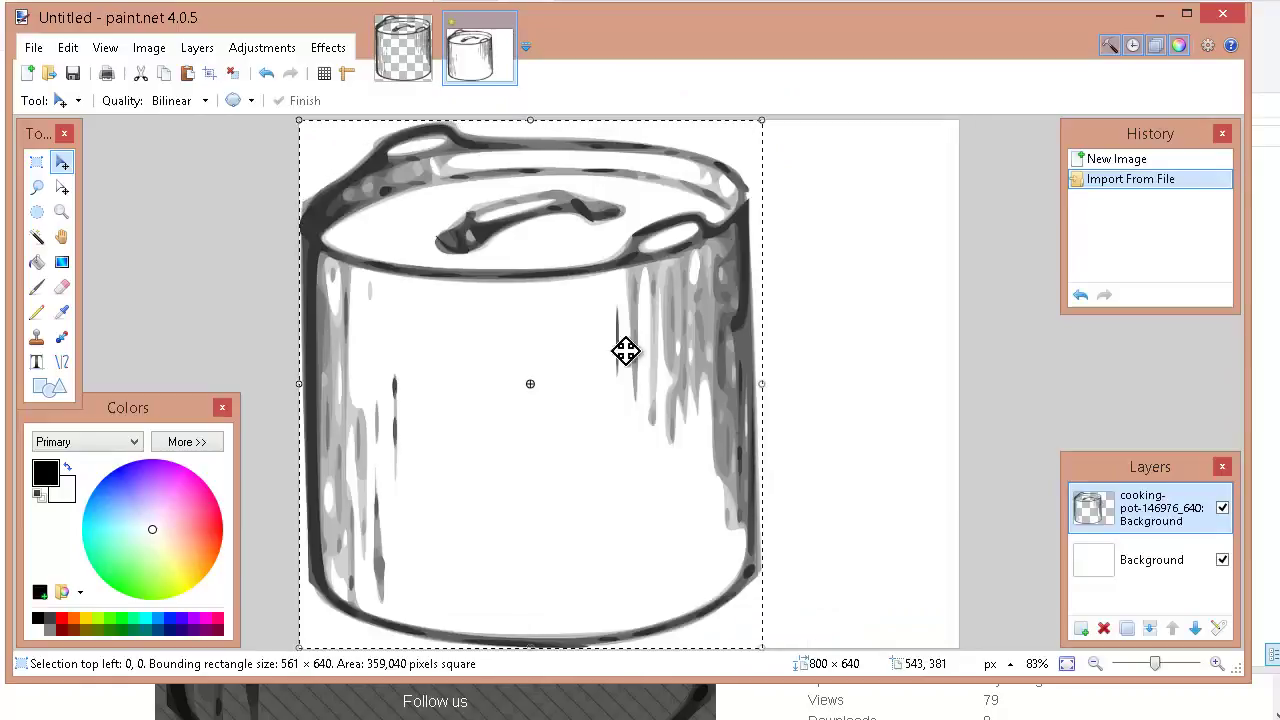
{"action": "left_click_drag", "start_coordinate": [626, 350], "coordinate": [528, 323]}
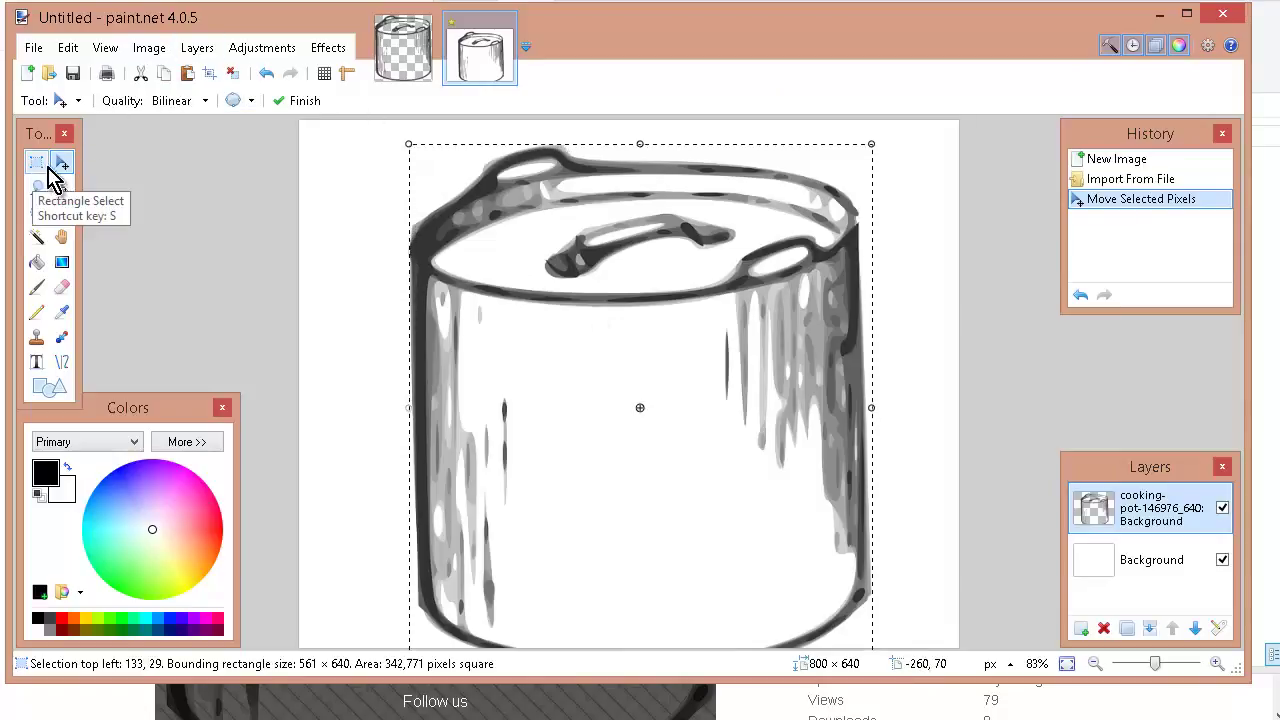
Select a rectangle of about 719 x 630 pixels around the pot and crop the image to it
{"action": "key", "text": "s"}
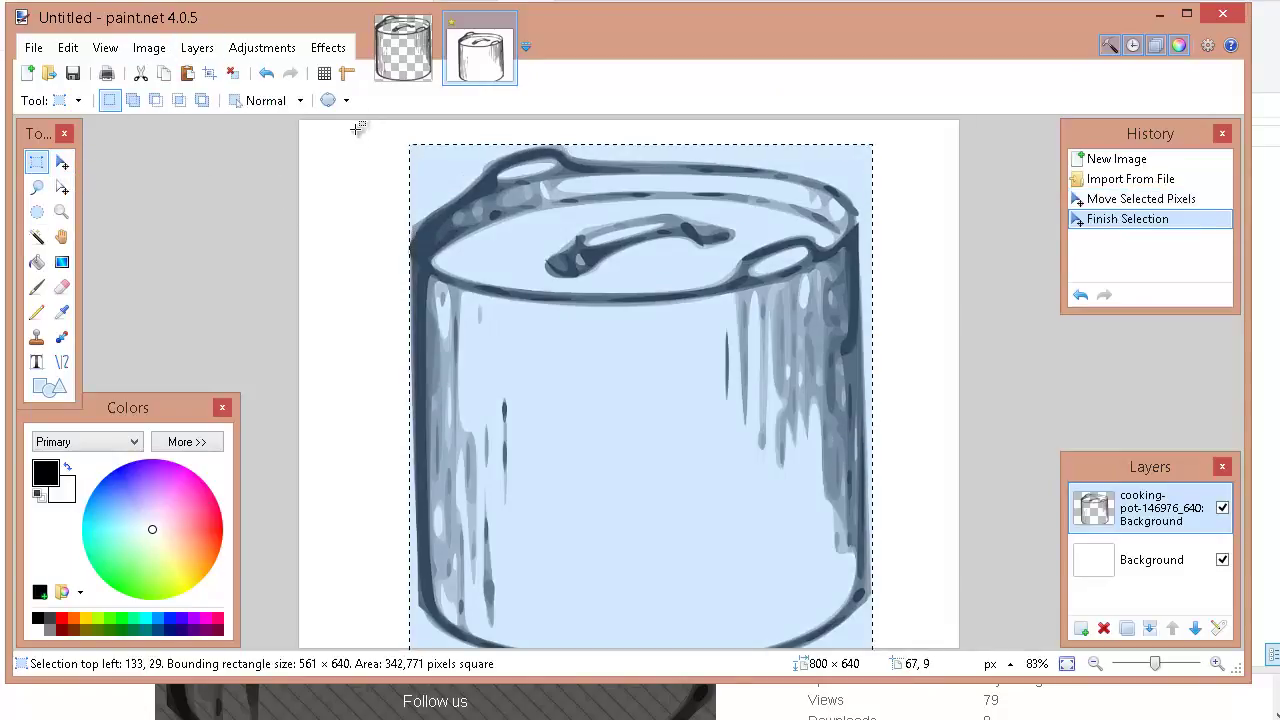
{"action": "left_click_drag", "start_coordinate": [356, 129], "coordinate": [948, 713]}
{"action": "left_click", "coordinate": [149, 48]}
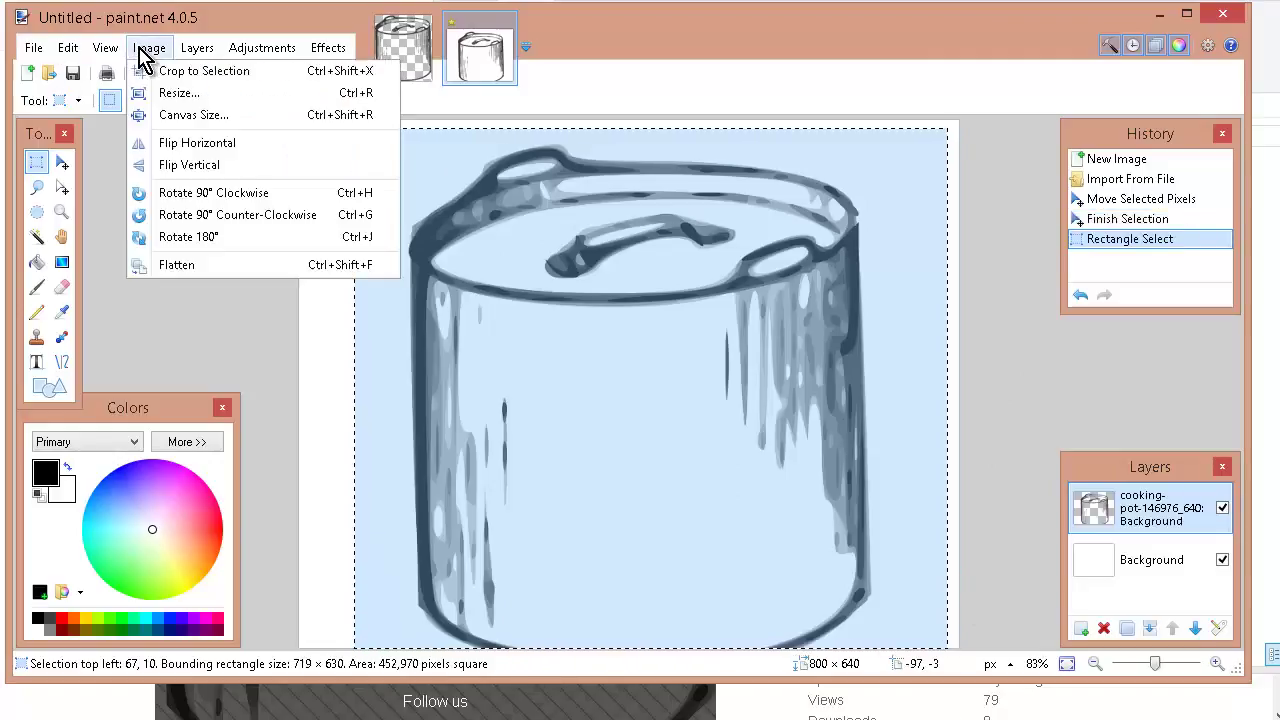
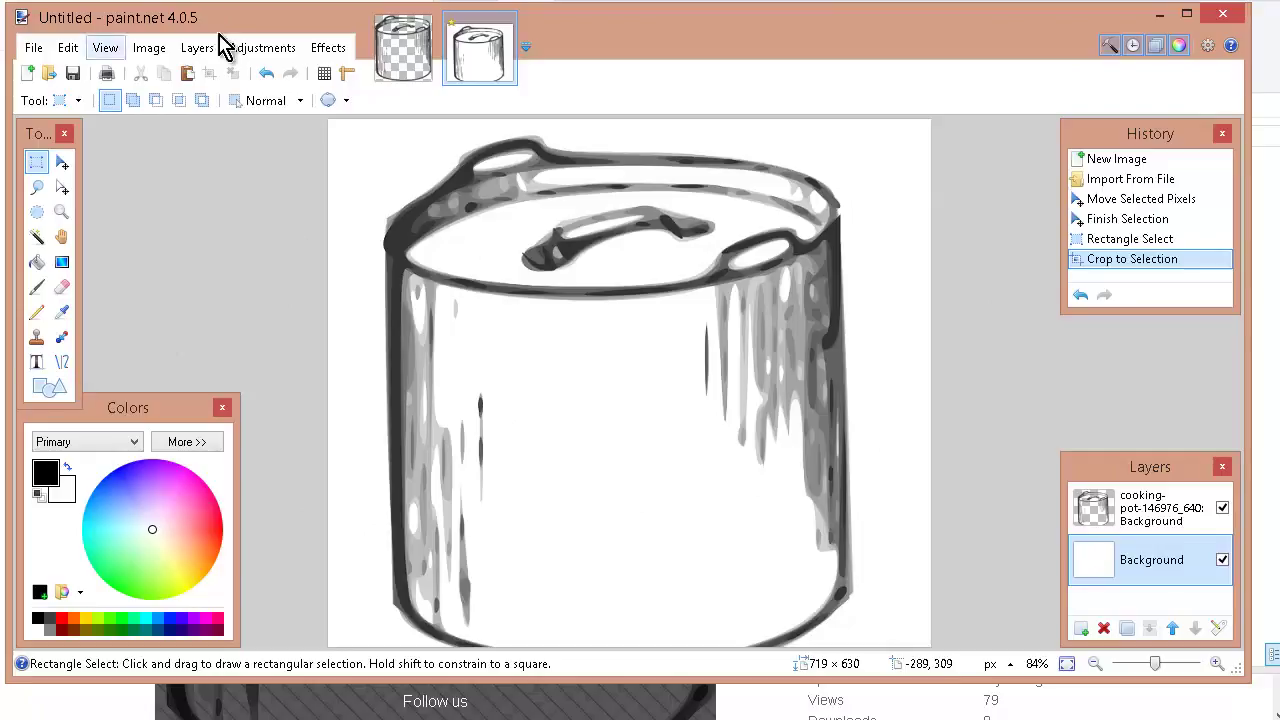
Add a new layer and set the Text tool's font to Impact
{"action": "left_click", "coordinate": [194, 47]}
{"action": "left_click", "coordinate": [191, 70]}
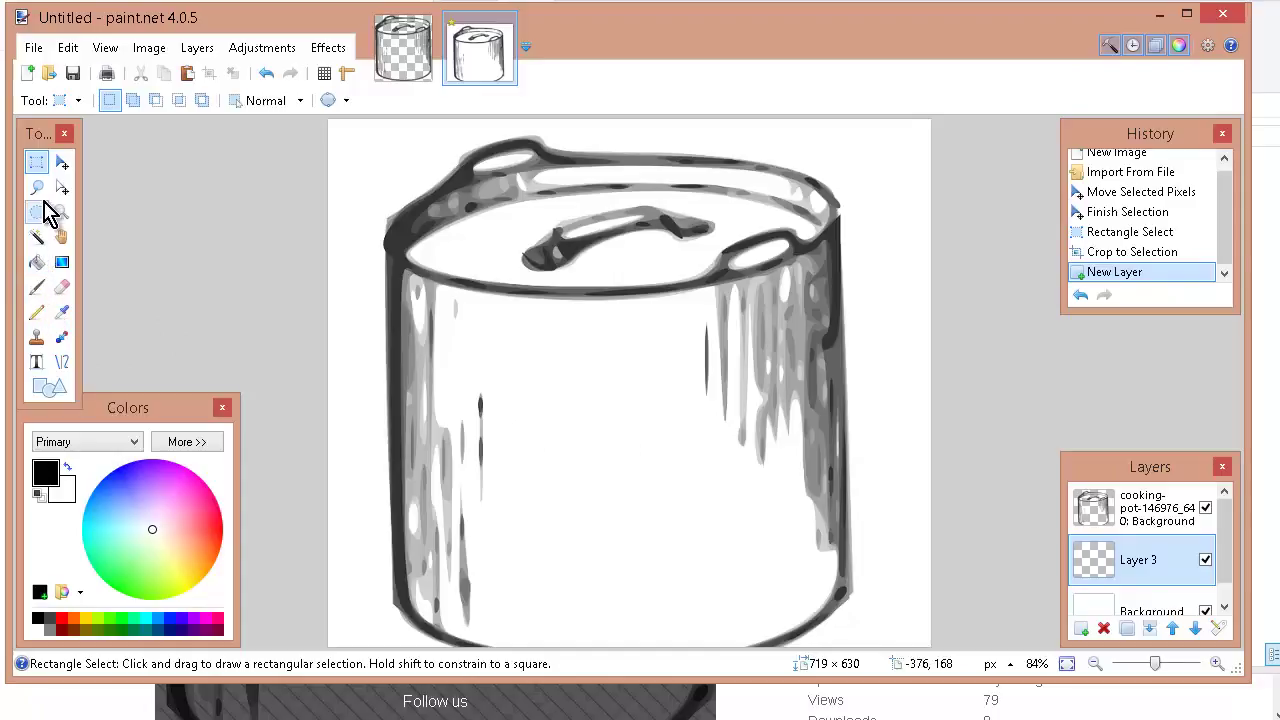
{"action": "left_click", "coordinate": [37, 361]}
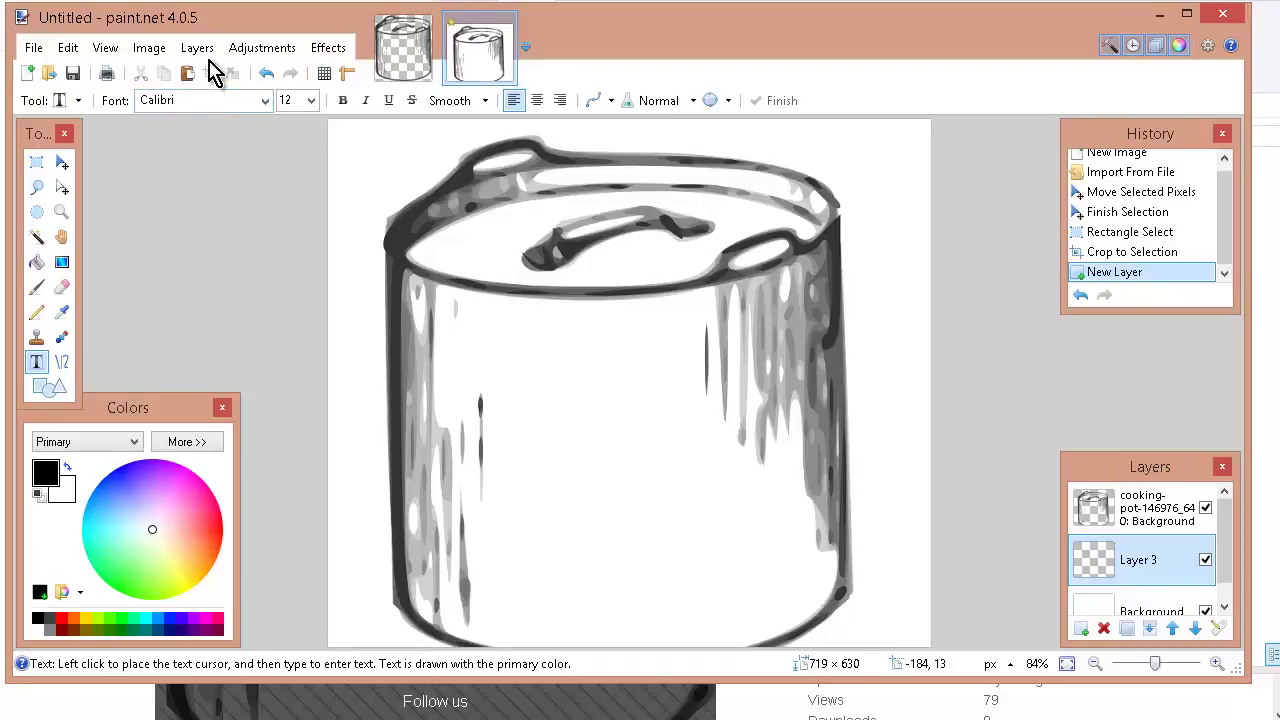
{"action": "left_click", "coordinate": [265, 101]}
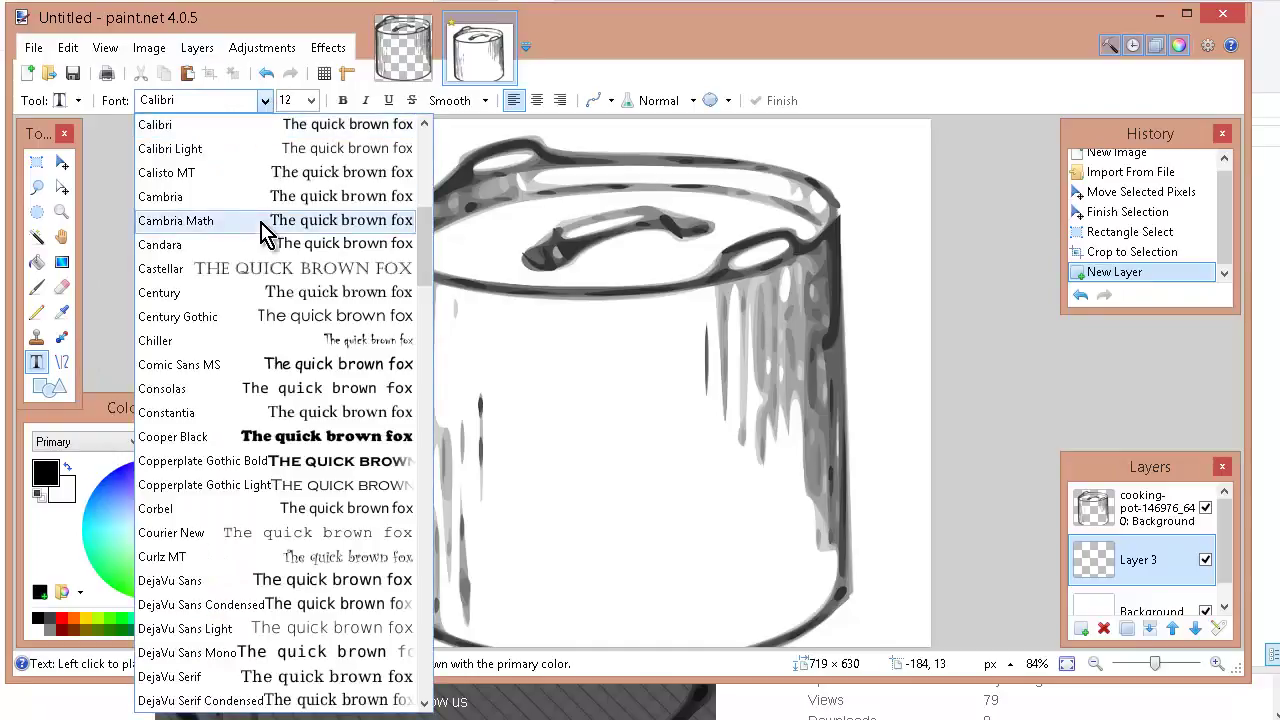
{"action": "key", "text": "i"}
{"action": "scroll", "coordinate": [280, 292], "scroll_direction": "down", "scroll_amount": 3}
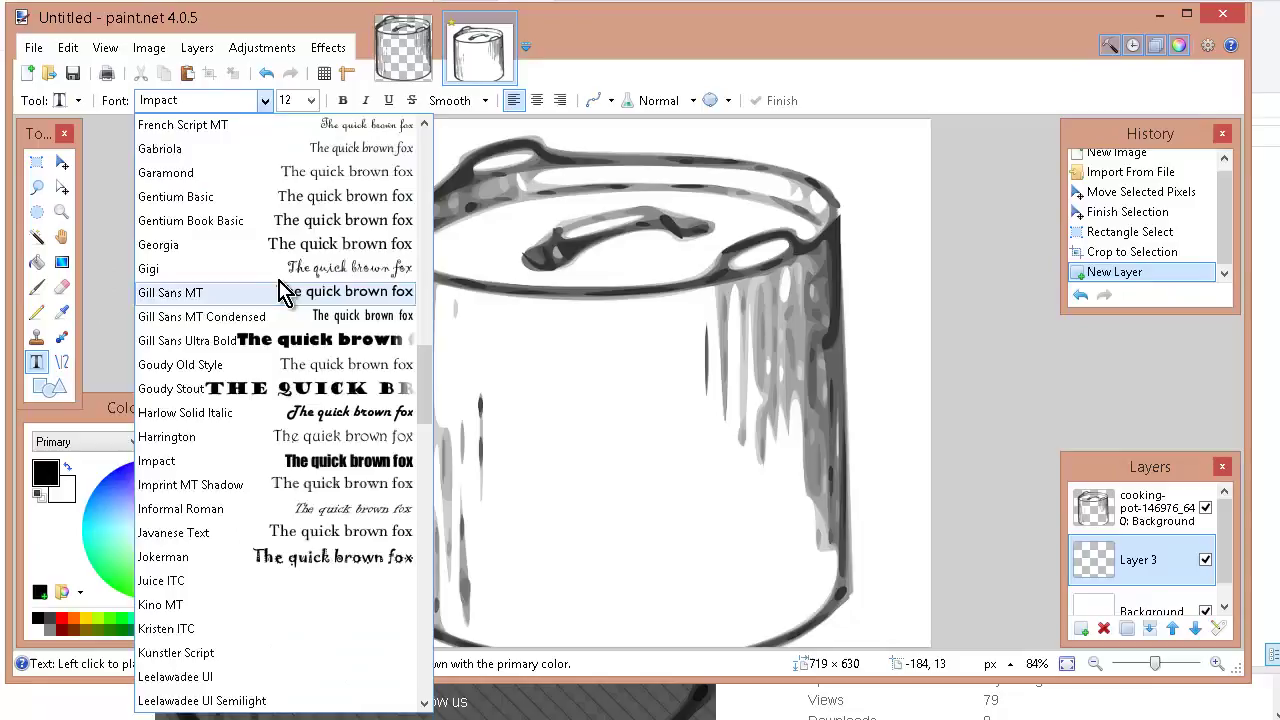
{"action": "scroll", "coordinate": [280, 292], "scroll_direction": "down", "scroll_amount": 5}
{"action": "scroll", "coordinate": [240, 300], "scroll_direction": "up", "scroll_amount": 1}
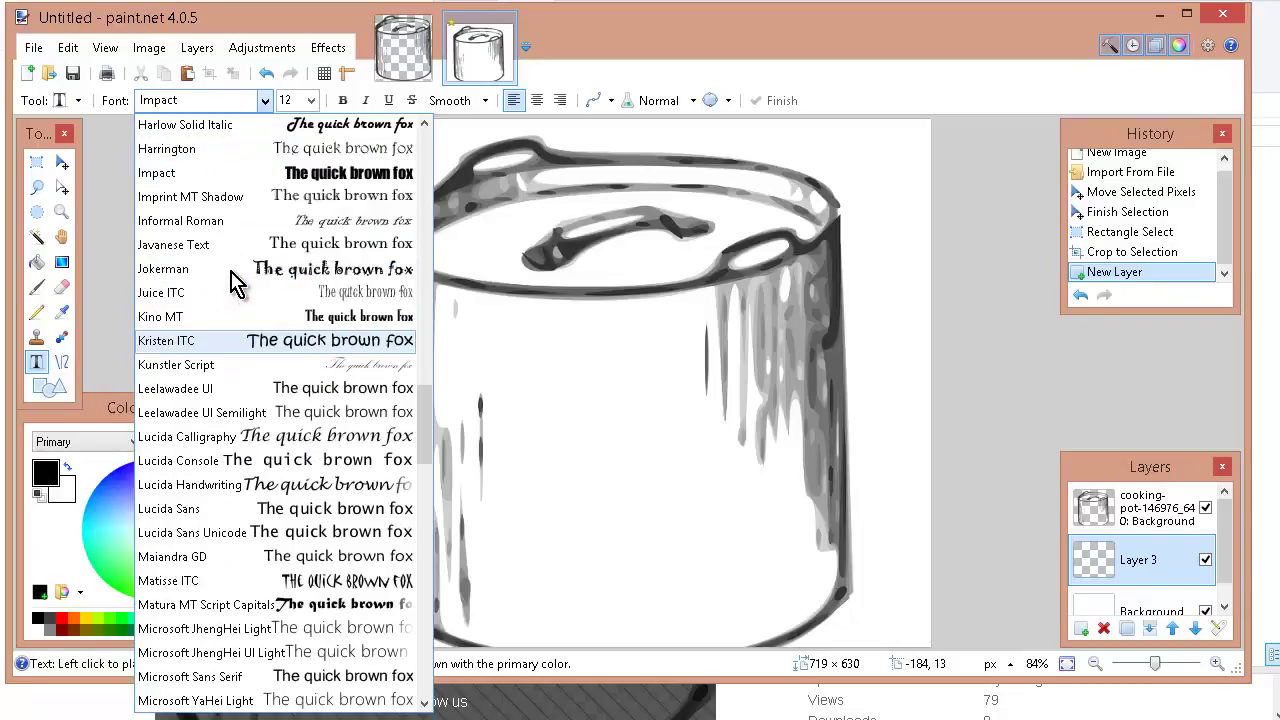
{"action": "scroll", "coordinate": [212, 252], "scroll_direction": "up", "scroll_amount": 1}
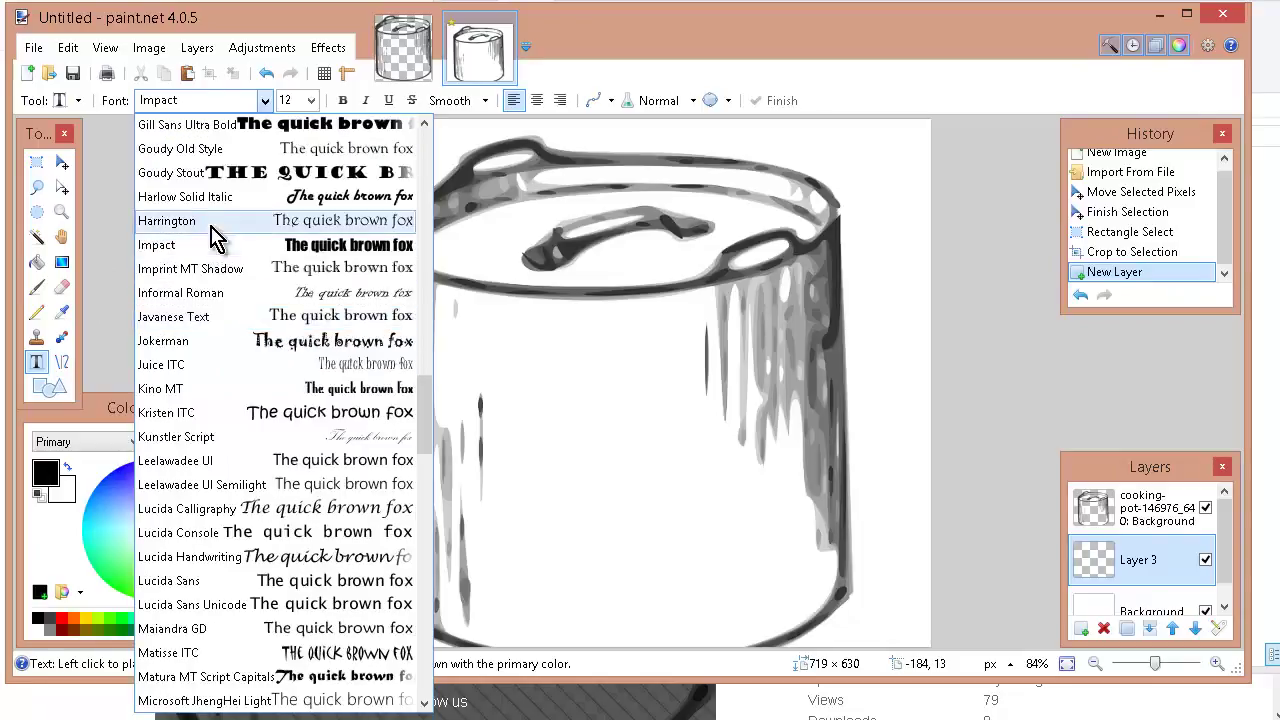
{"action": "left_click", "coordinate": [199, 244]}
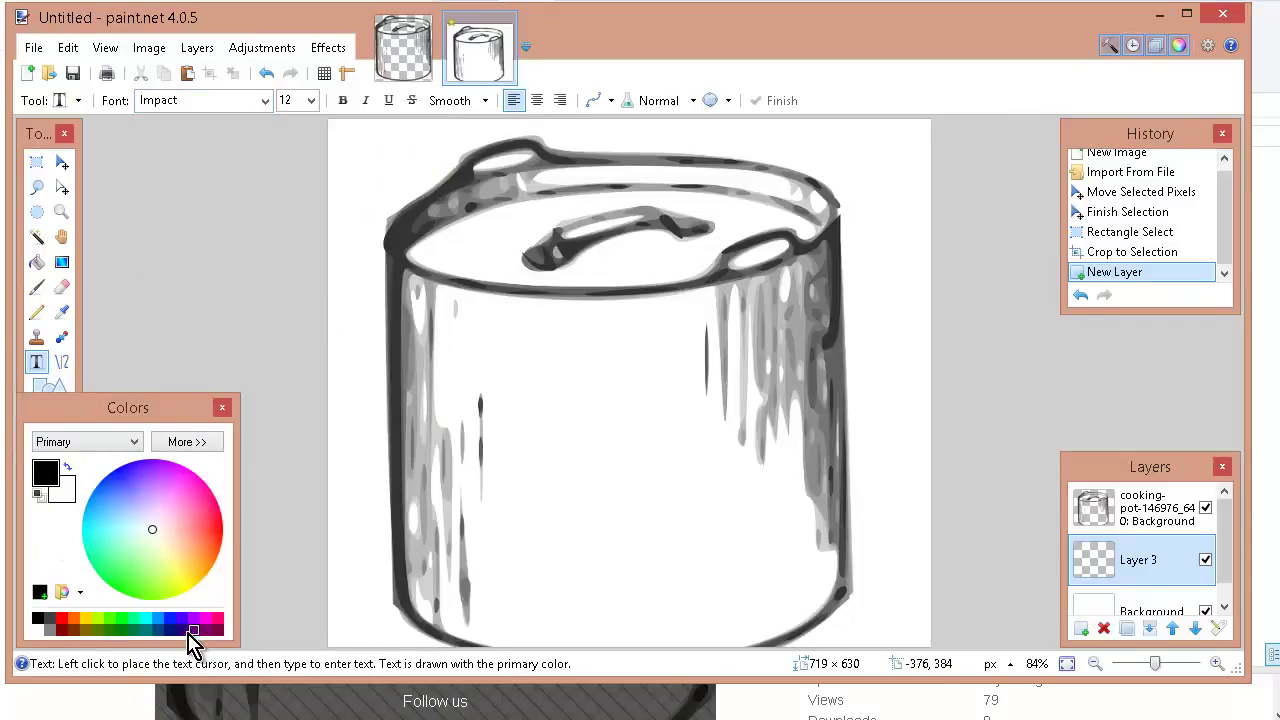
Write "Cooking For Quick Fat Loss" in dark maroon on the front of the pot
{"action": "left_click", "coordinate": [218, 630]}
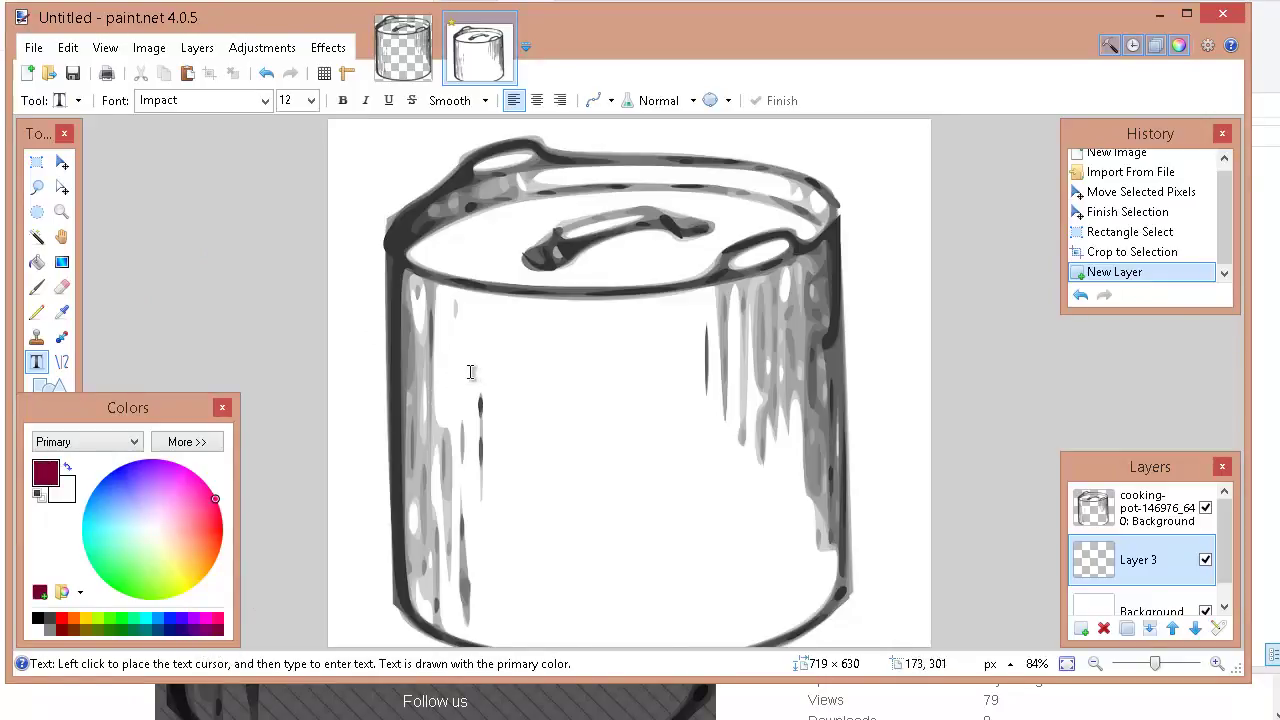
{"action": "left_click", "coordinate": [462, 376]}
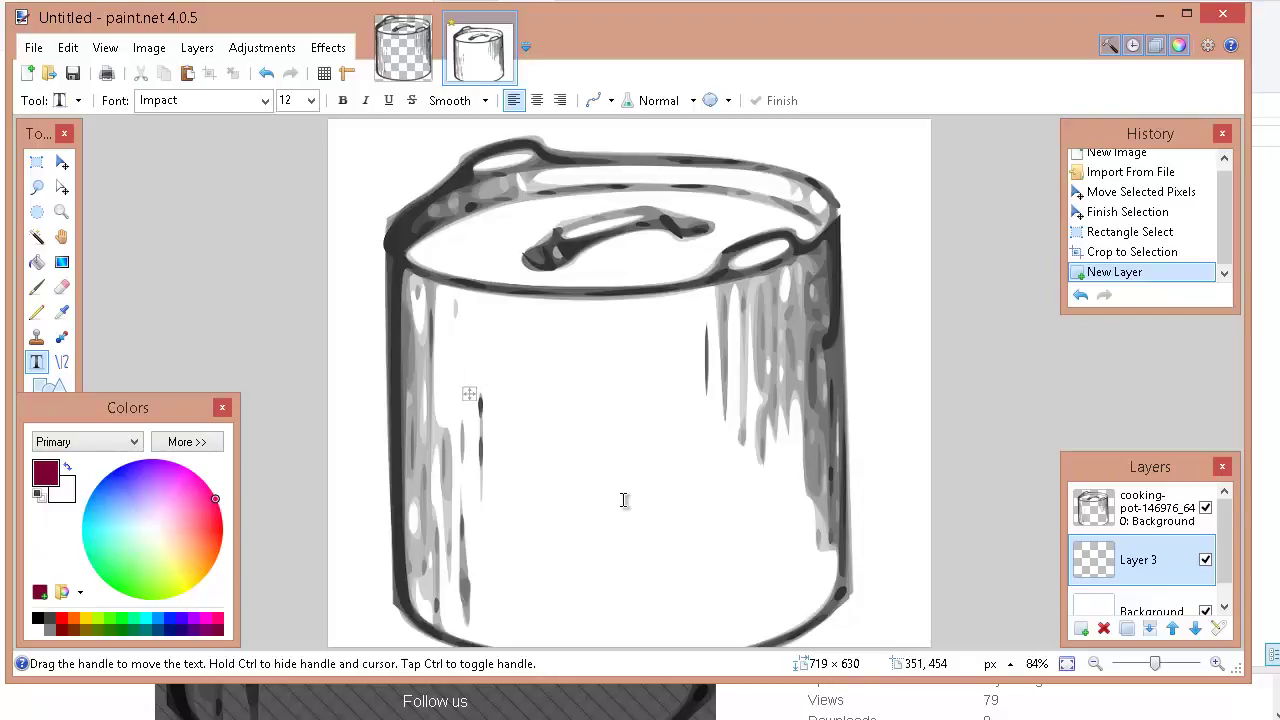
{"action": "type", "text": "ck Fat Loss"}
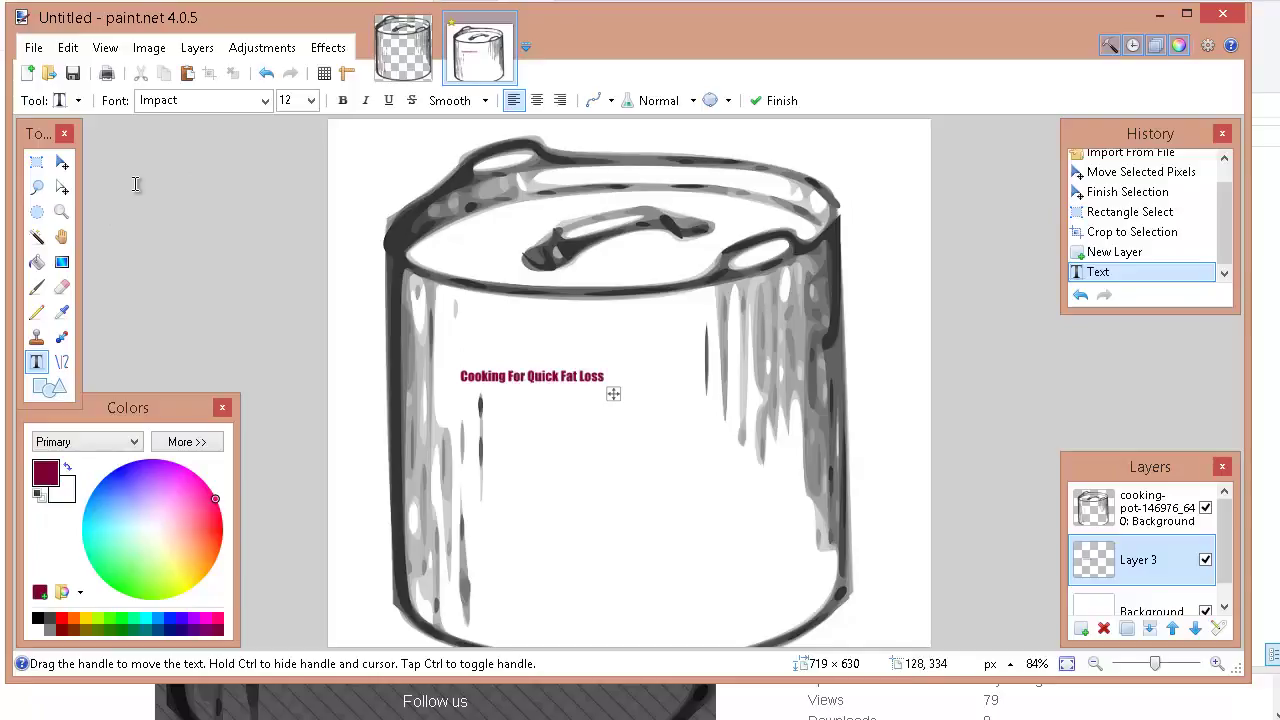
Set the title text's font size to 28 and move it down to the lower part of the pot
{"action": "left_click", "coordinate": [312, 103]}
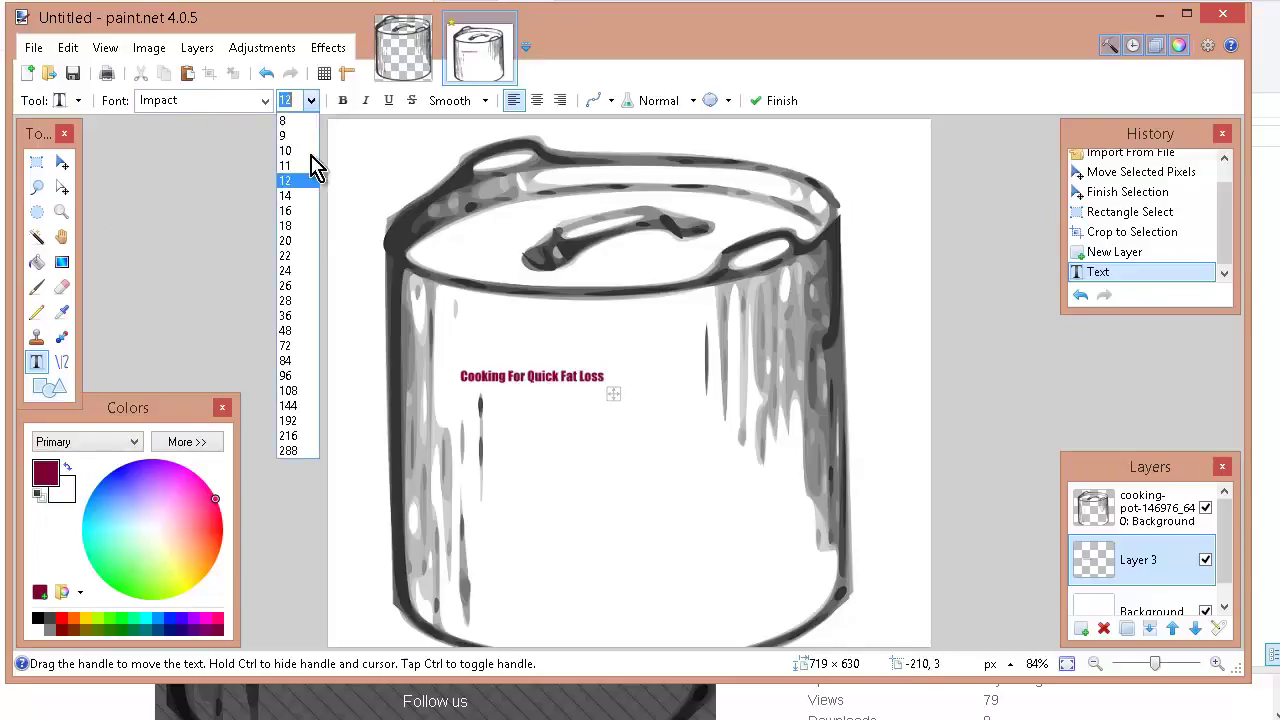
{"action": "left_click", "coordinate": [292, 301]}
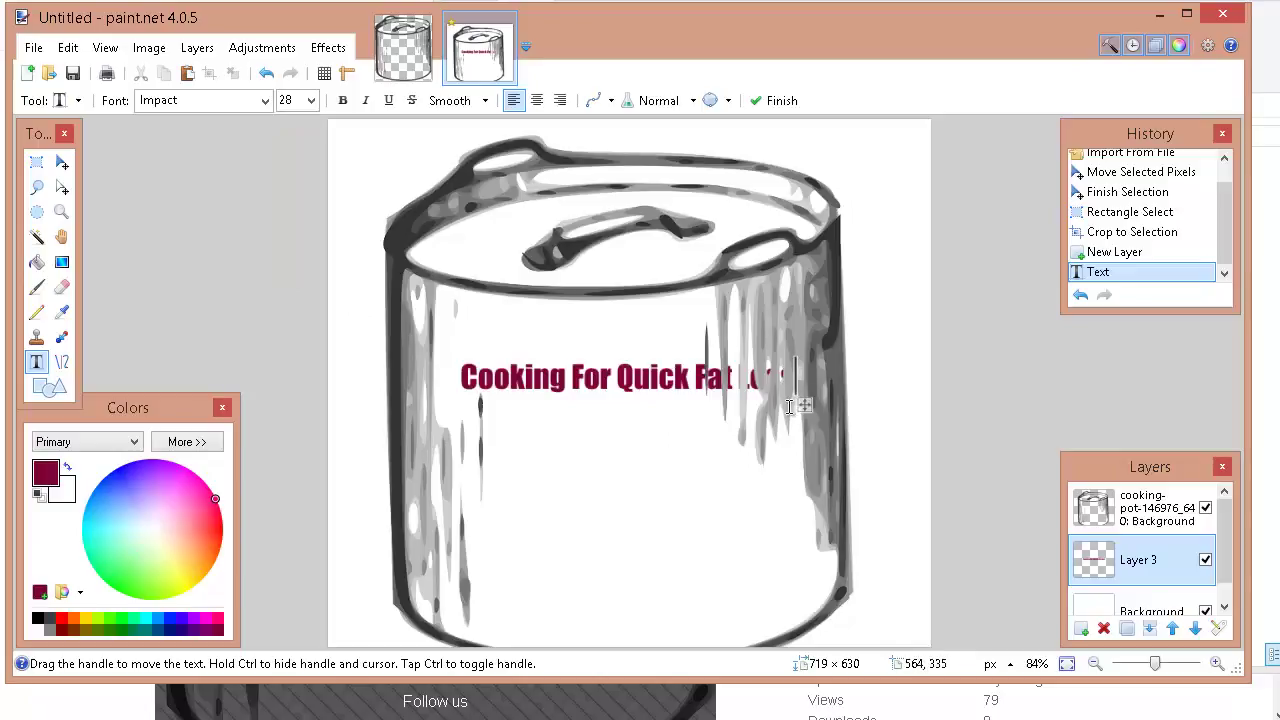
{"action": "left_click_drag", "start_coordinate": [800, 407], "coordinate": [799, 525]}
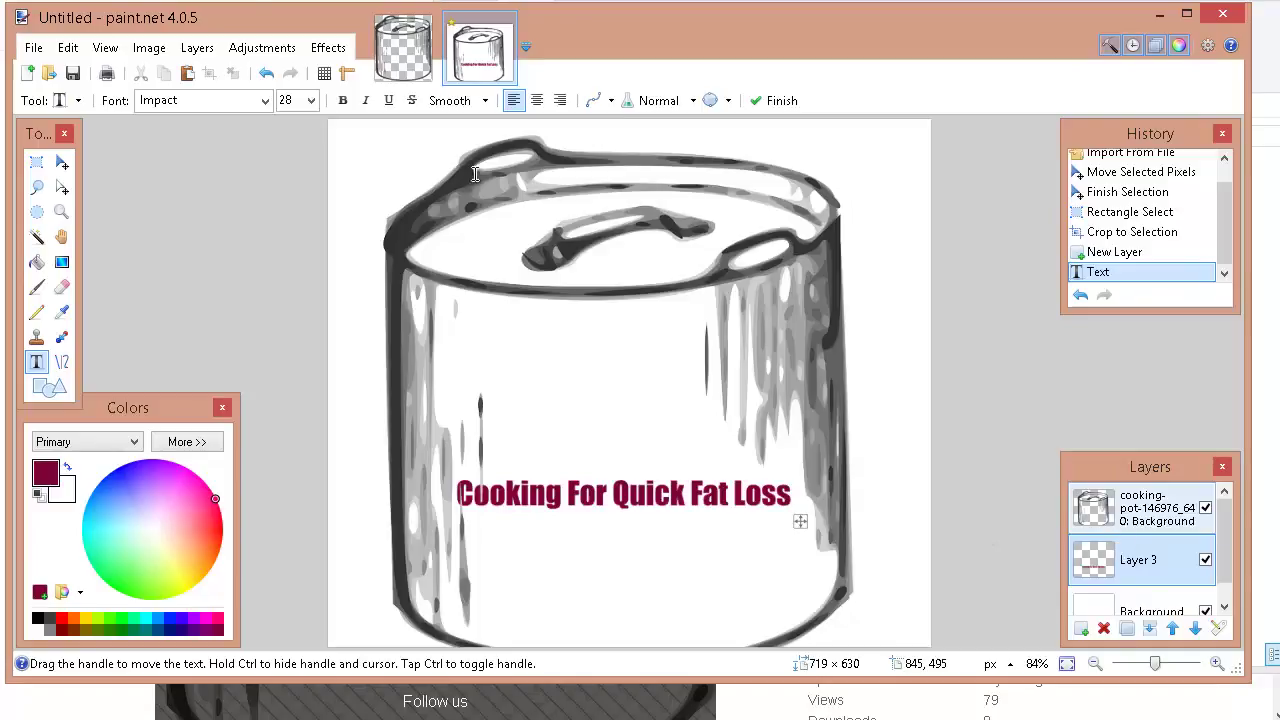
Save the graphic as a PNG named image in the test folder with auto-detected bit depth, flattening the layers
{"action": "left_click", "coordinate": [33, 48]}
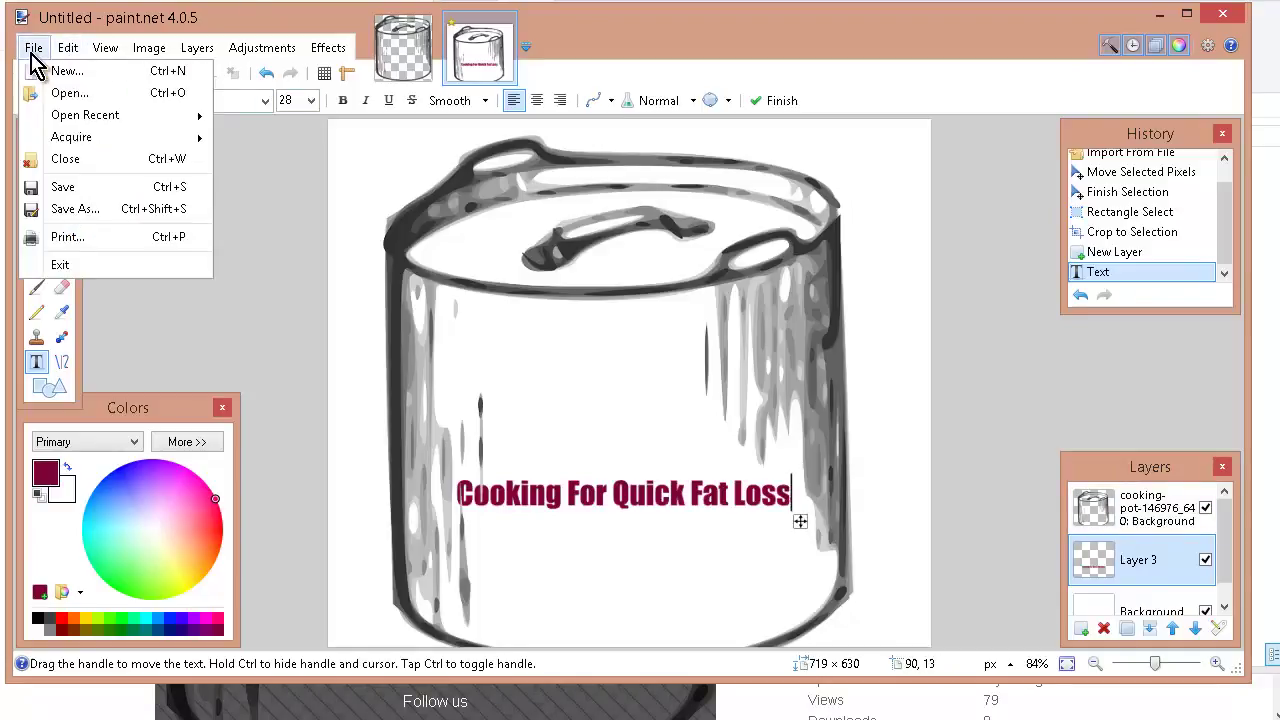
{"action": "left_click", "coordinate": [122, 218]}
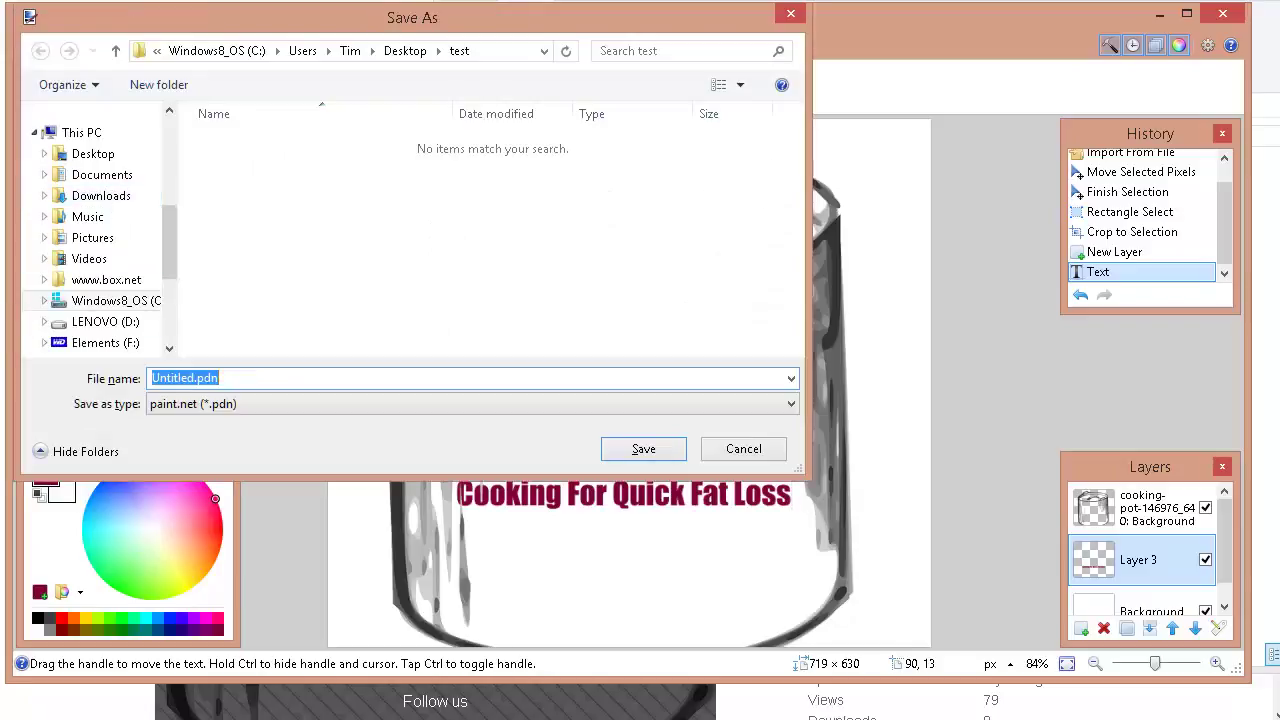
{"action": "left_click", "coordinate": [250, 410]}
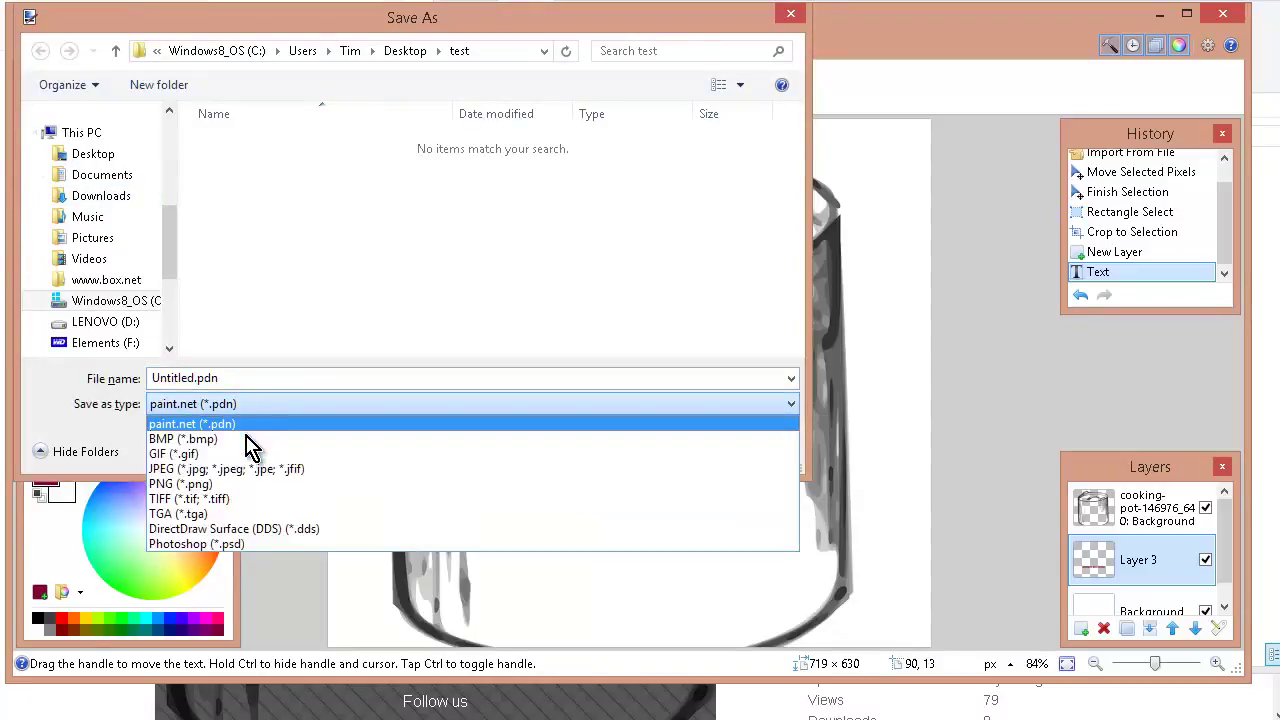
{"action": "left_click", "coordinate": [256, 484]}
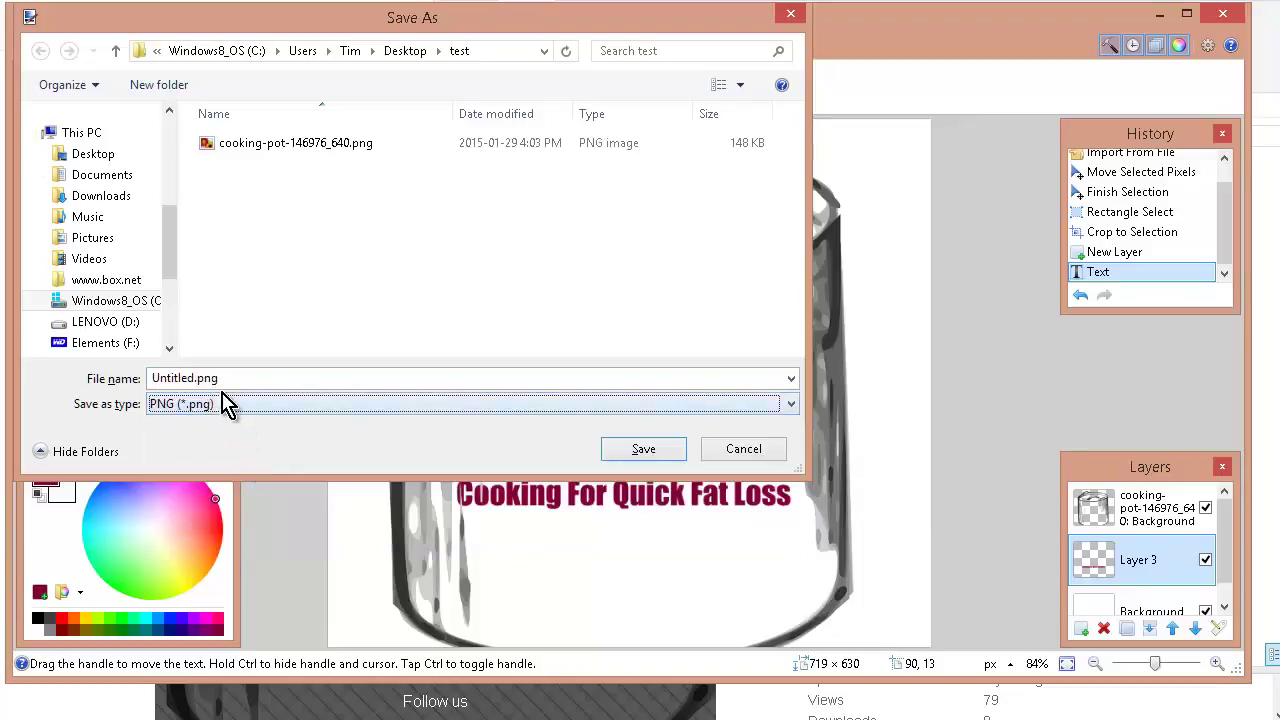
{"action": "left_click", "coordinate": [222, 377]}
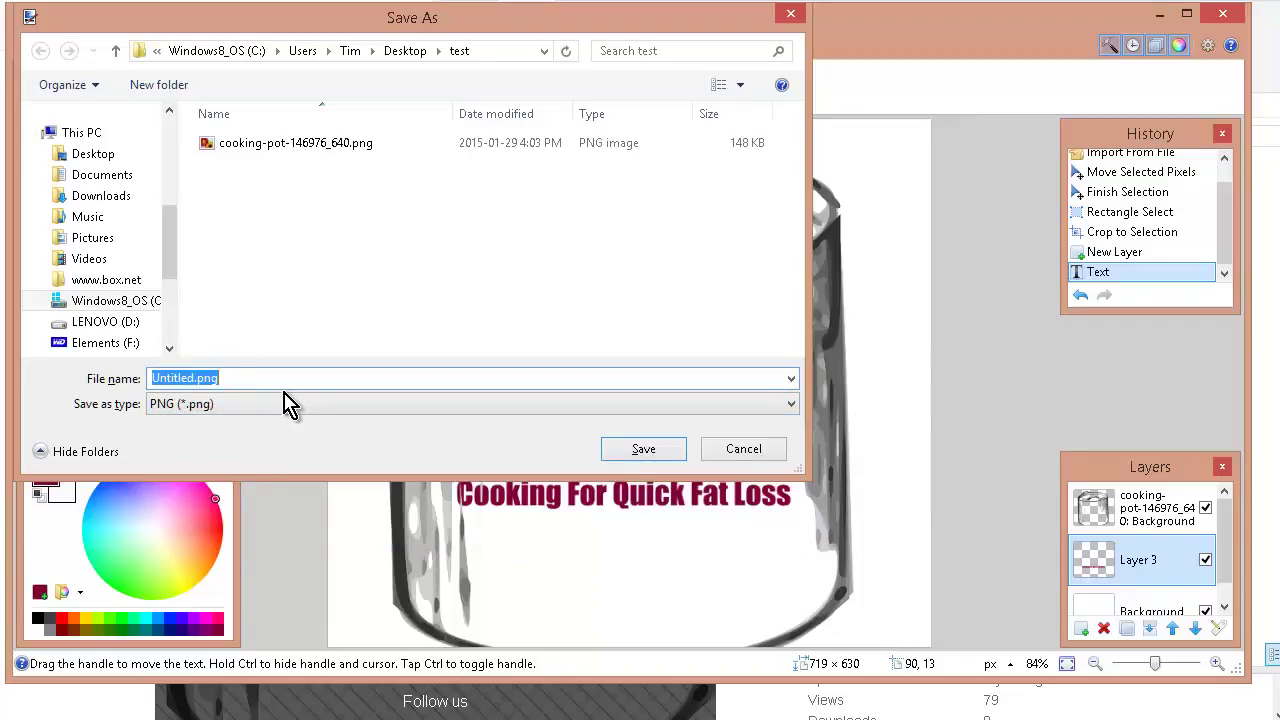
{"action": "type", "text": "image"}
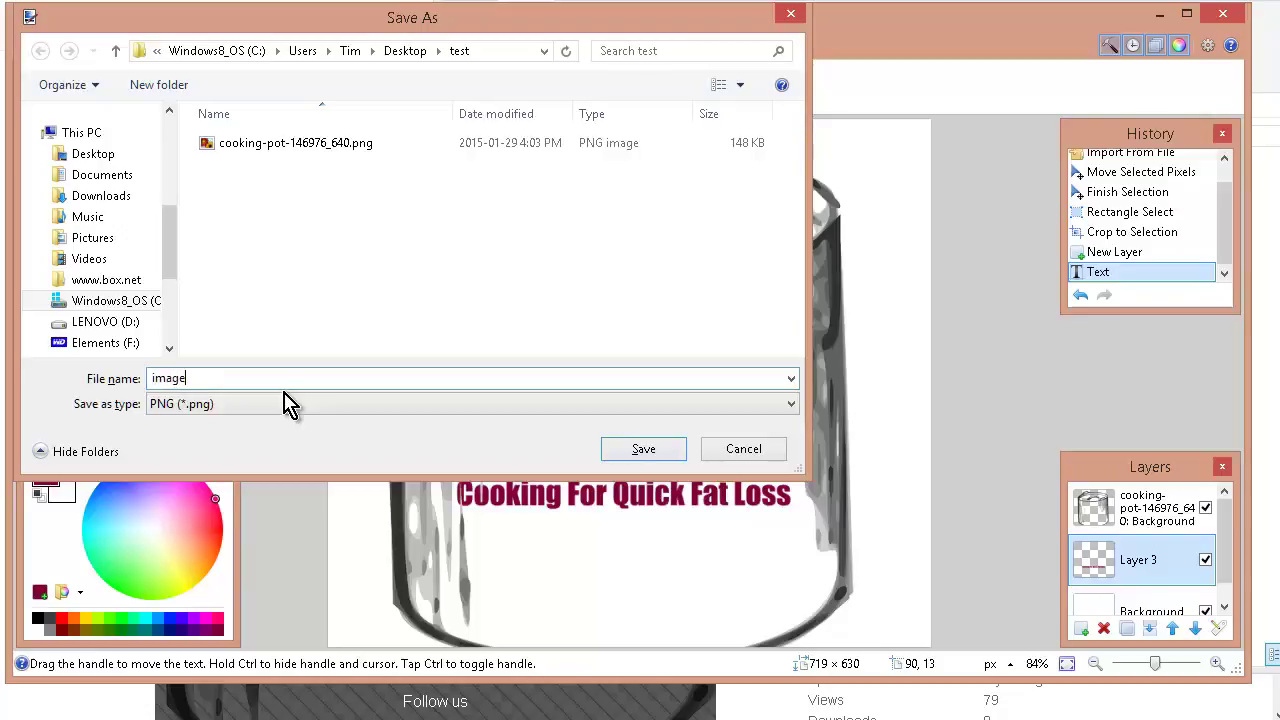
{"action": "key", "text": "Return"}
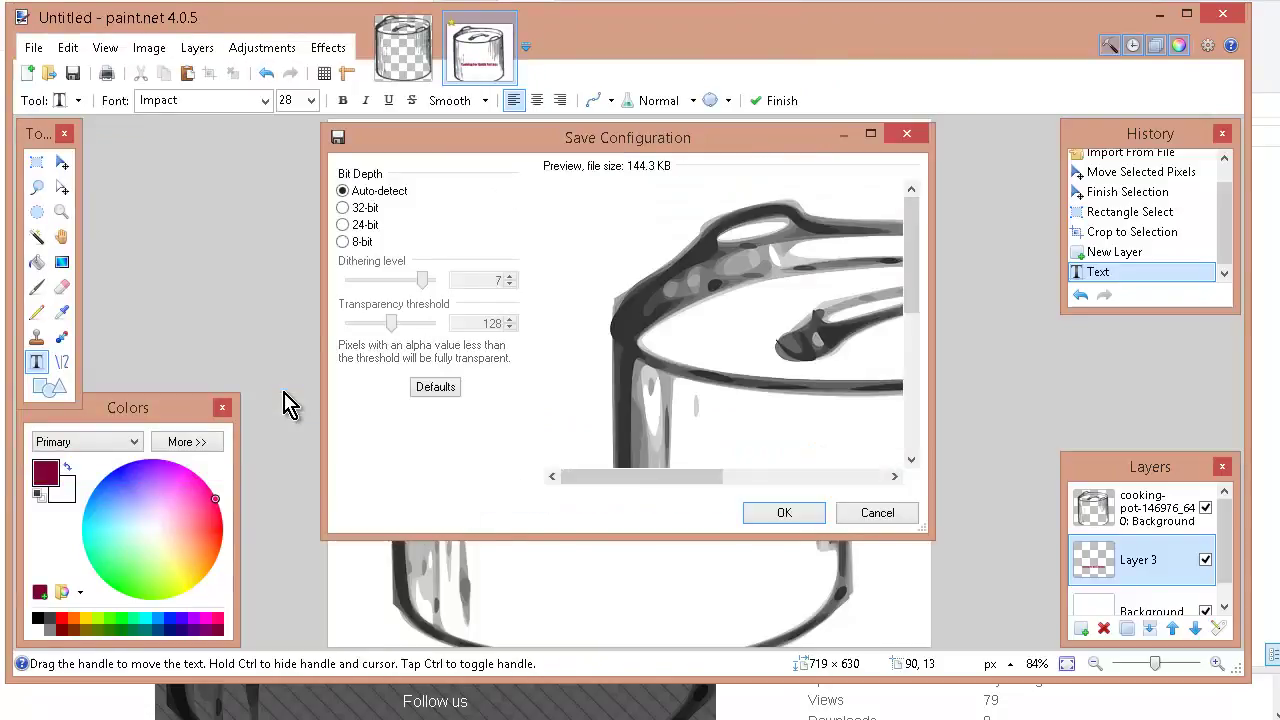
{"action": "left_click", "coordinate": [763, 516]}
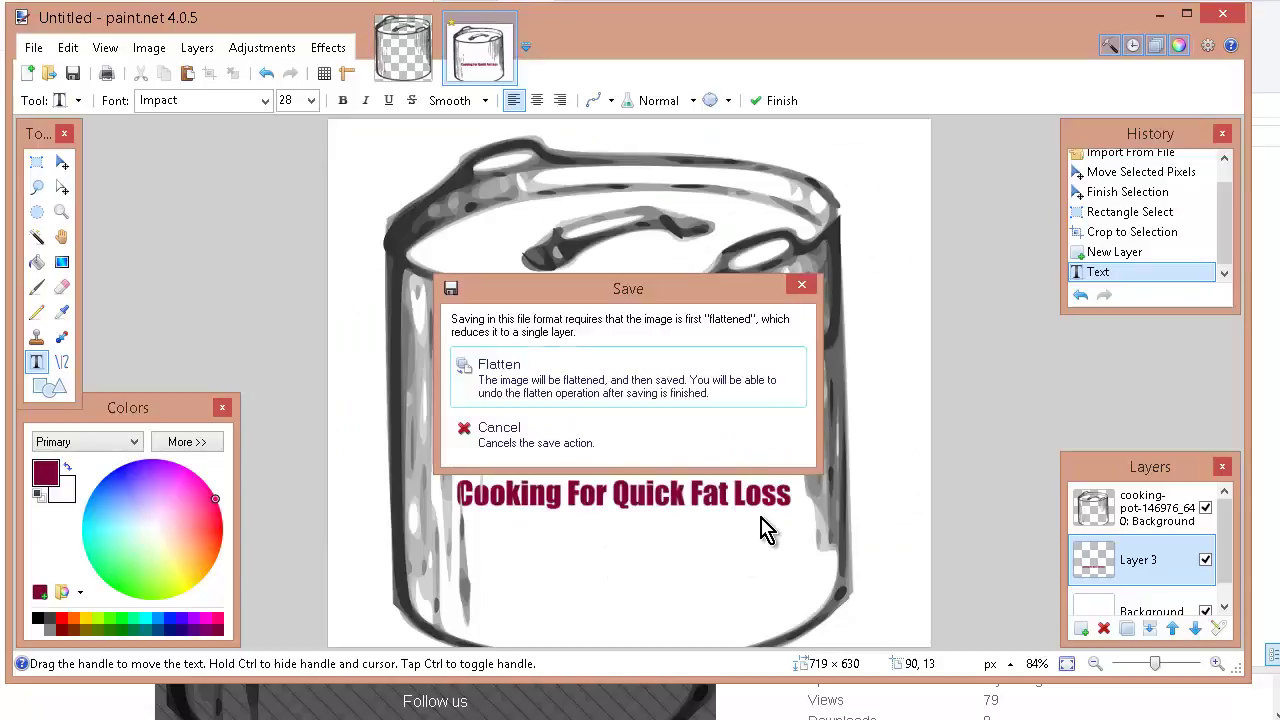
{"action": "left_click", "coordinate": [610, 366]}
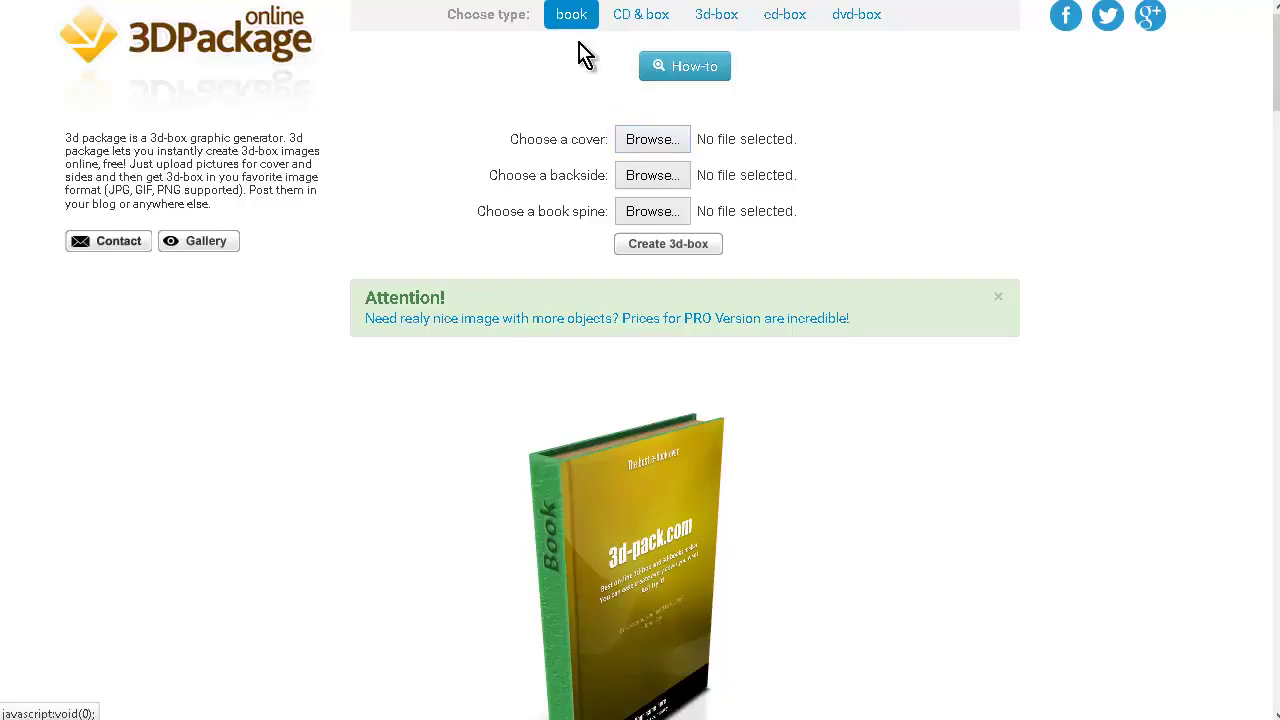
Use image.png from the test folder for the book's cover, backside and spine, and generate the 3D book
{"action": "left_click", "coordinate": [668, 148]}
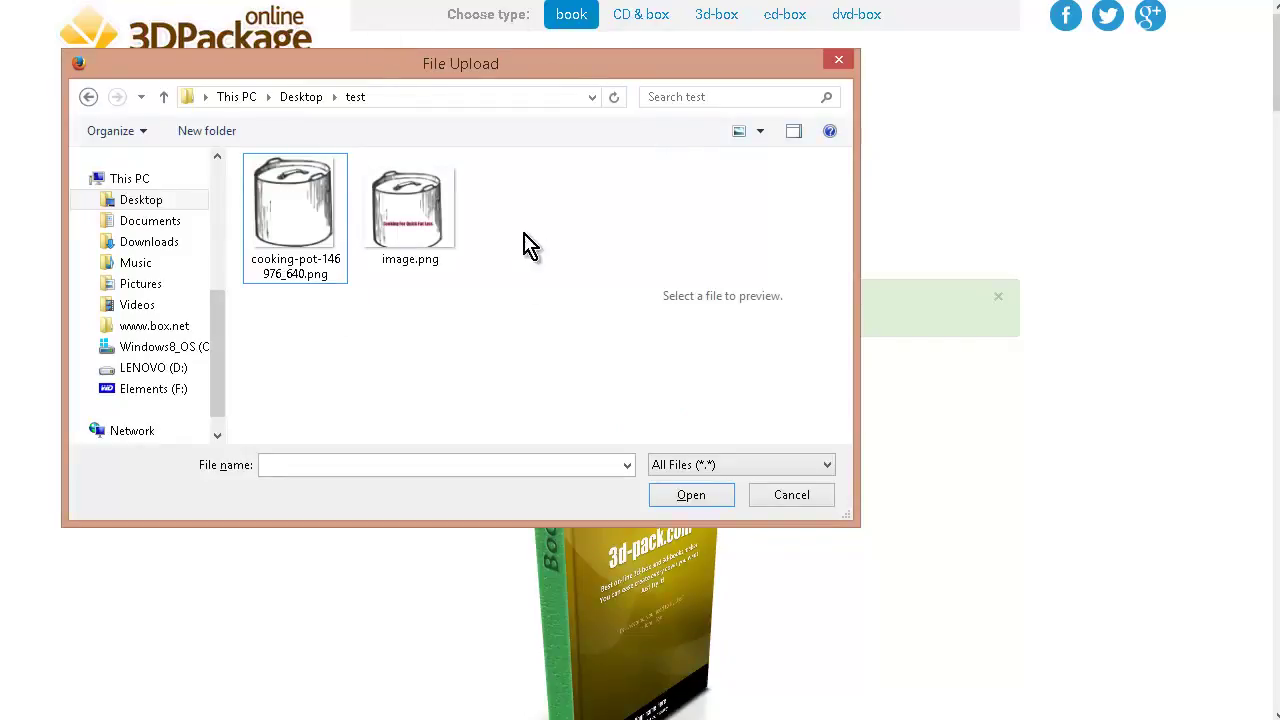
{"action": "left_click", "coordinate": [443, 214]}
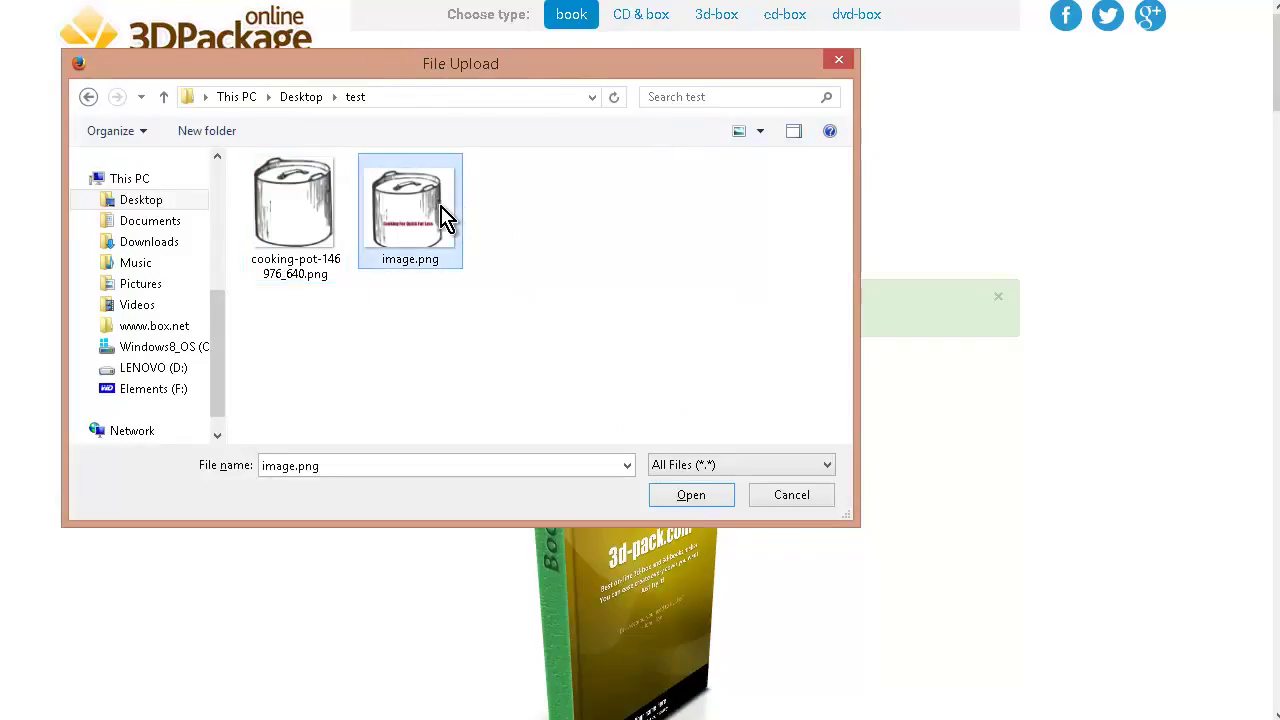
{"action": "left_click", "coordinate": [695, 492]}
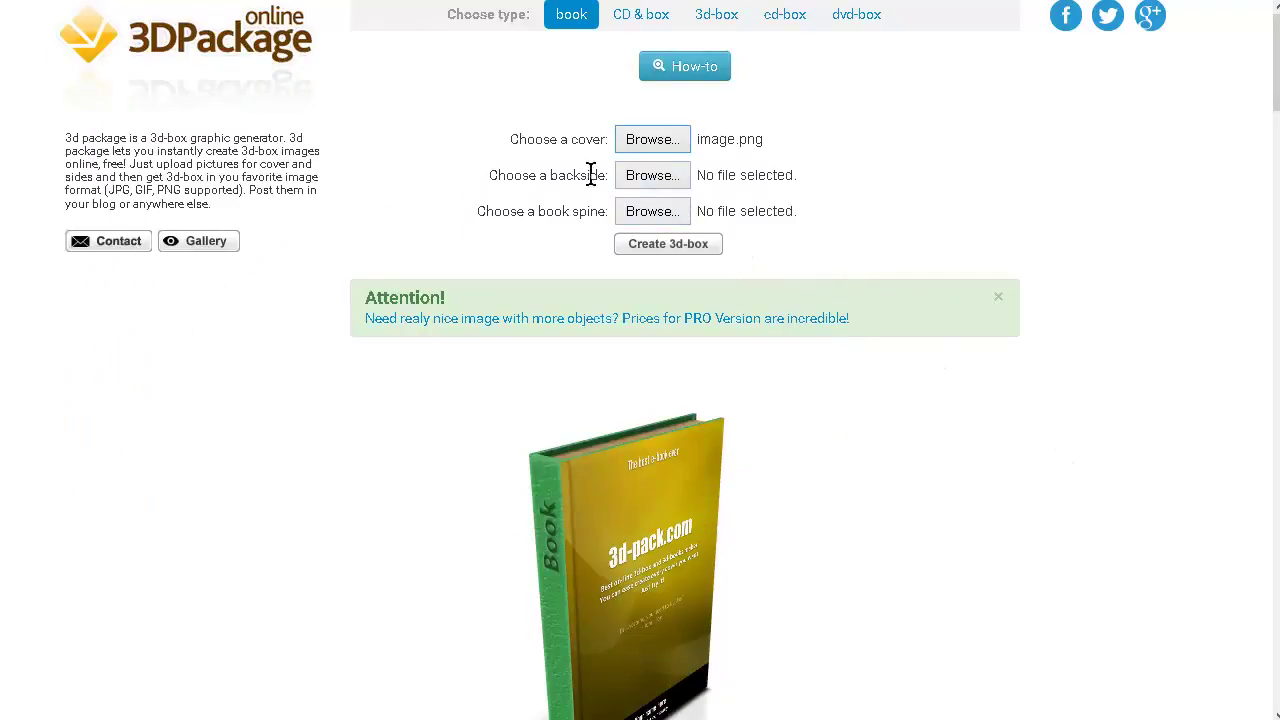
{"action": "left_click", "coordinate": [669, 183]}
{"action": "left_click", "coordinate": [443, 225]}
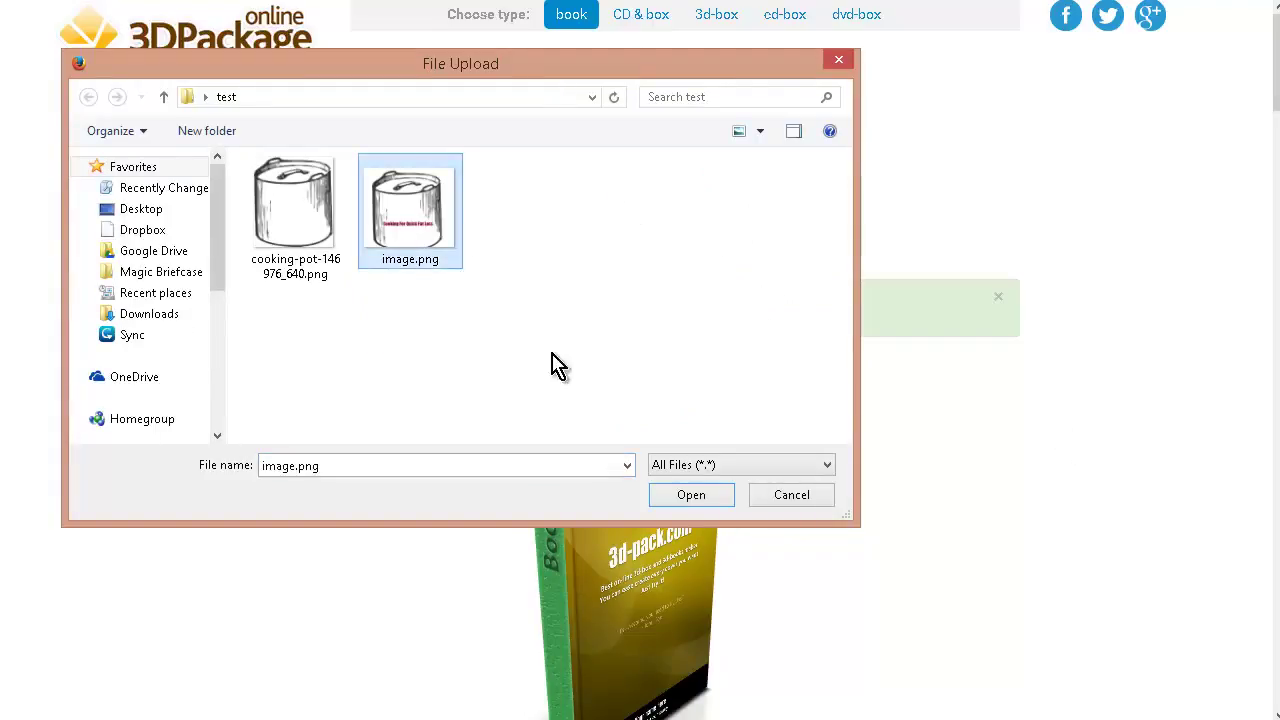
{"action": "left_click", "coordinate": [720, 500]}
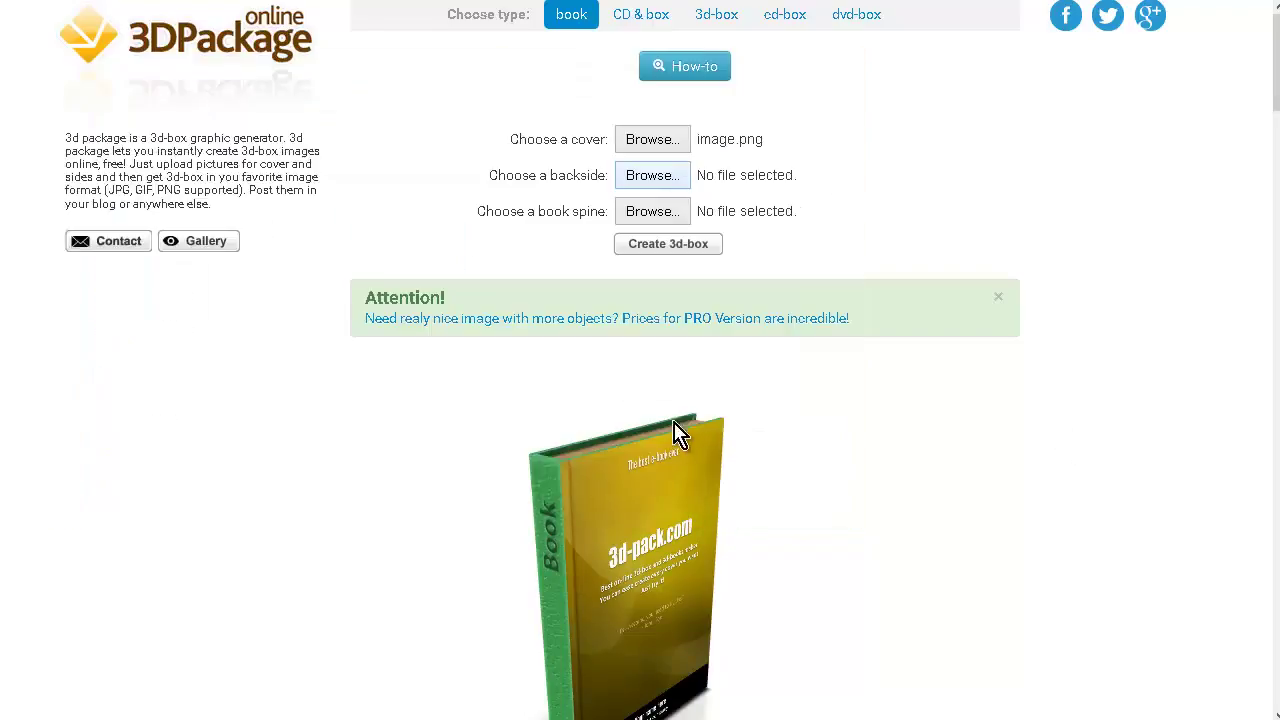
{"action": "left_click", "coordinate": [666, 222]}
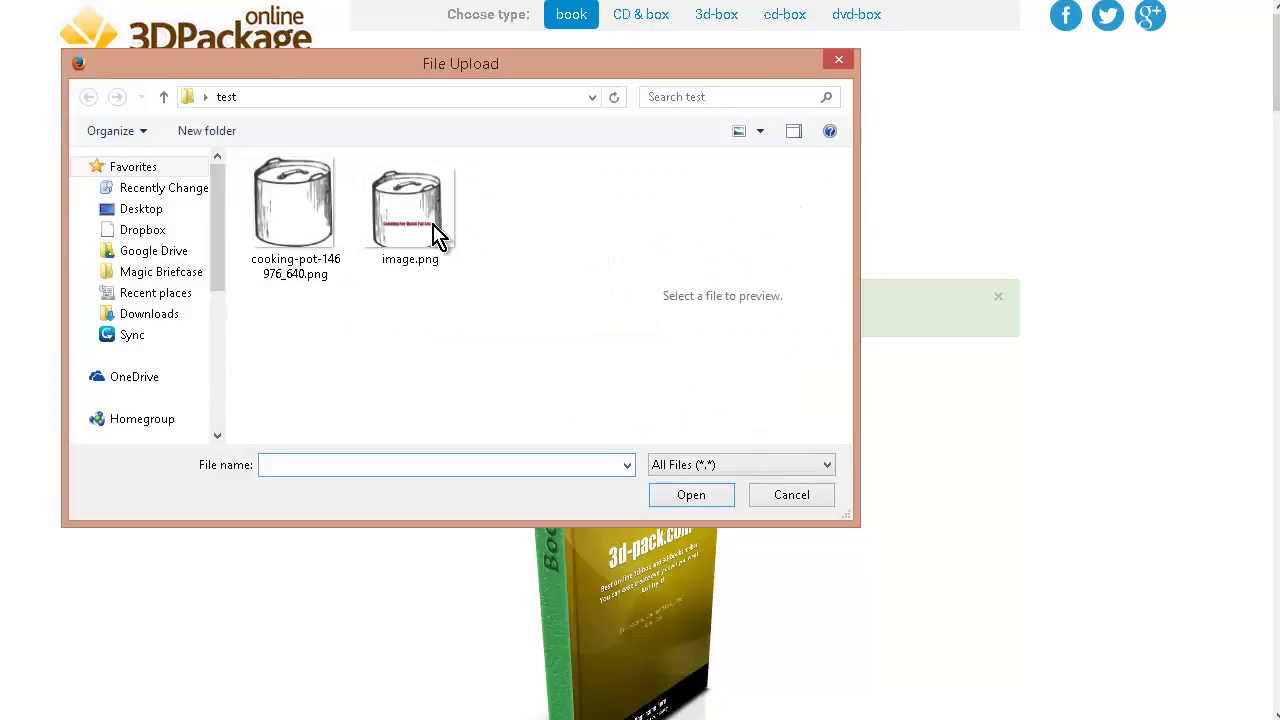
{"action": "left_click", "coordinate": [434, 237]}
{"action": "left_click", "coordinate": [688, 495]}
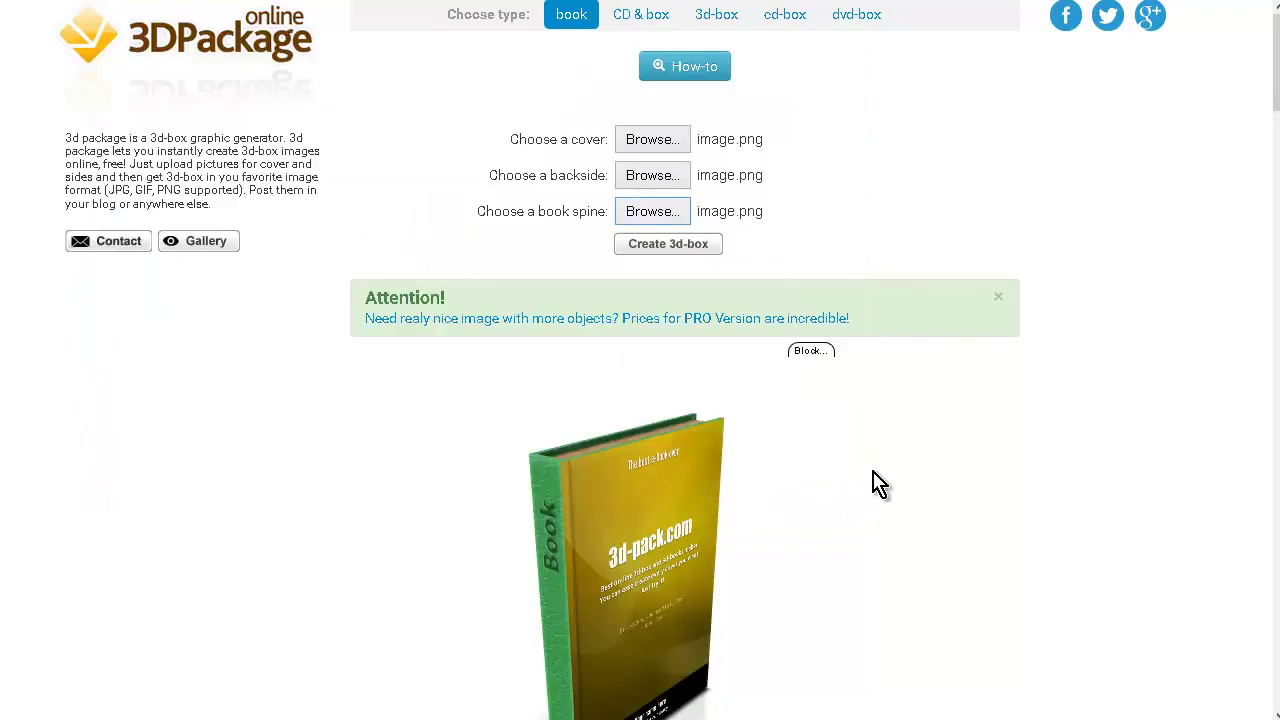
{"action": "left_click", "coordinate": [676, 246]}
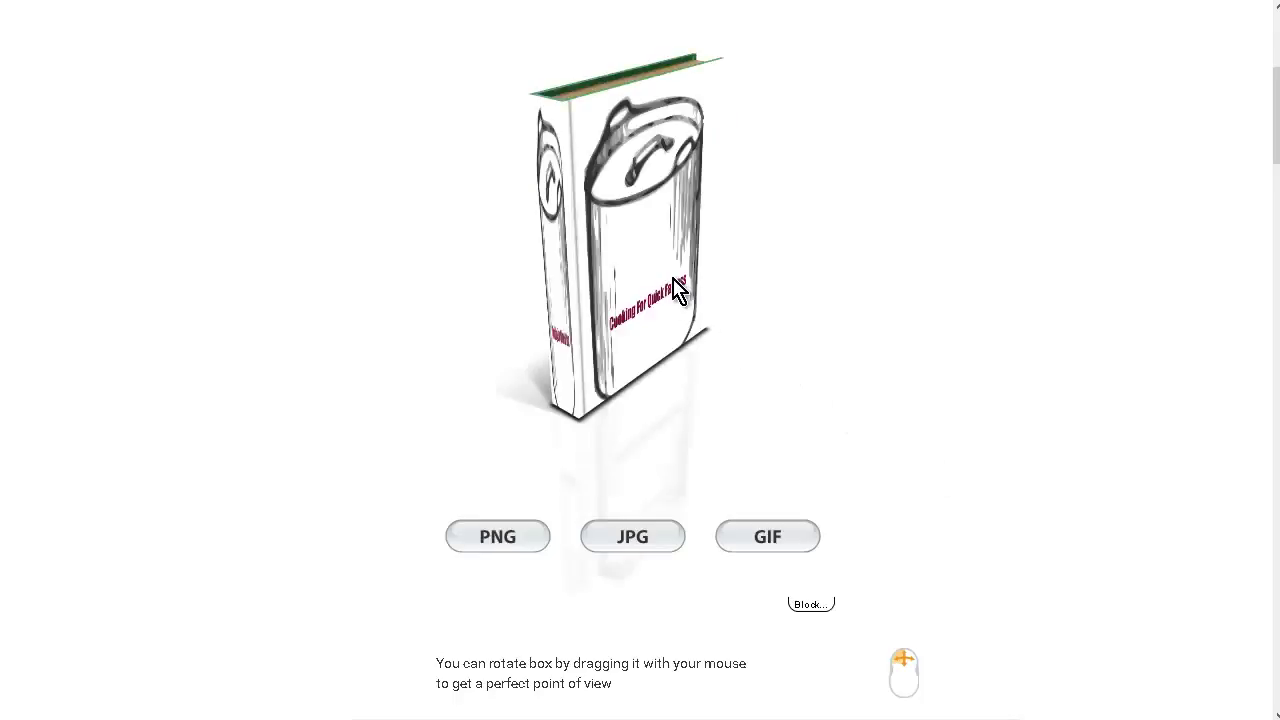
Rotate the 3D book so its cover faces the viewer more directly, and render it as a PNG image
{"action": "left_click_drag", "start_coordinate": [680, 320], "coordinate": [594, 240]}
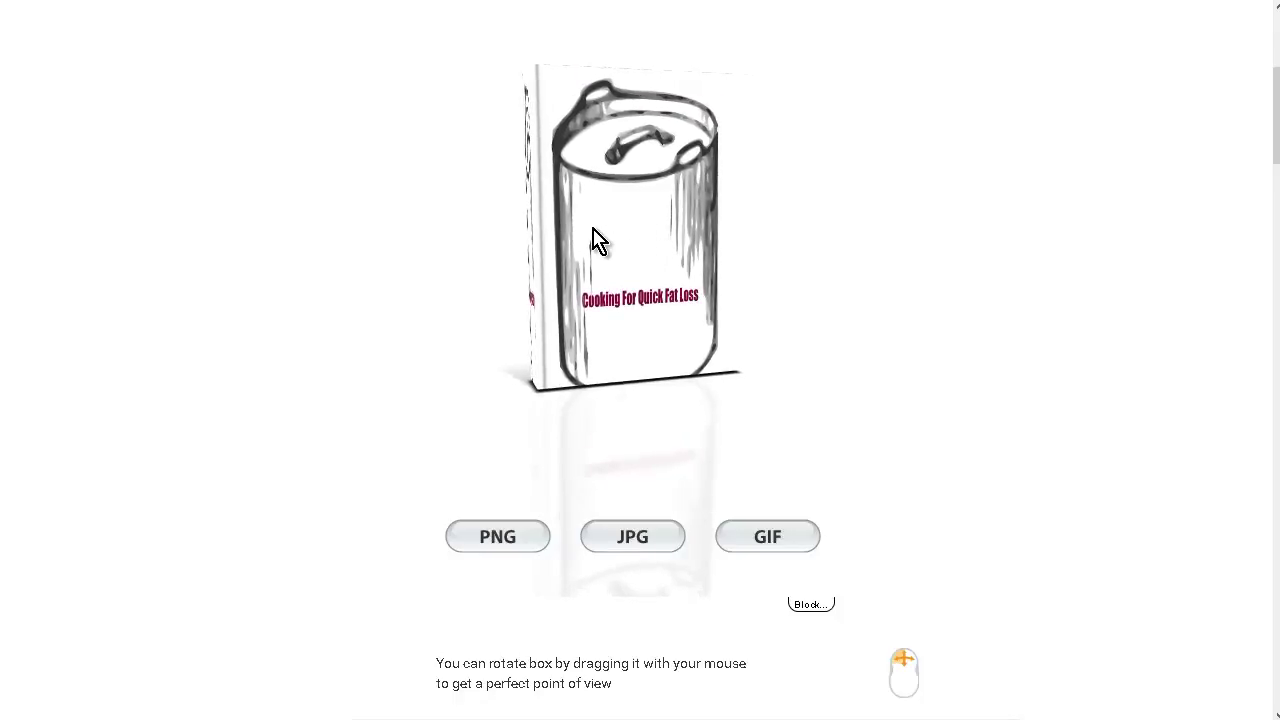
{"action": "left_click", "coordinate": [648, 530]}
{"action": "left_click", "coordinate": [492, 535]}
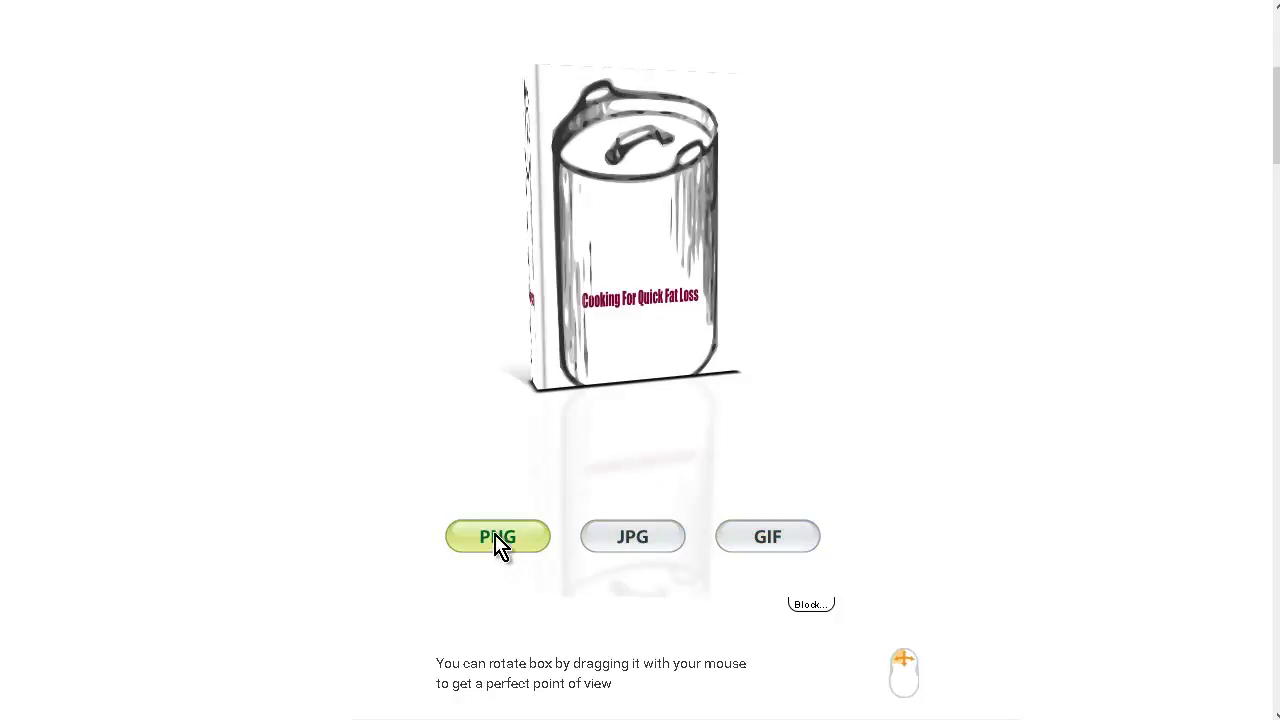
{"action": "left_click", "coordinate": [497, 534]}
{"action": "left_click", "coordinate": [500, 535]}
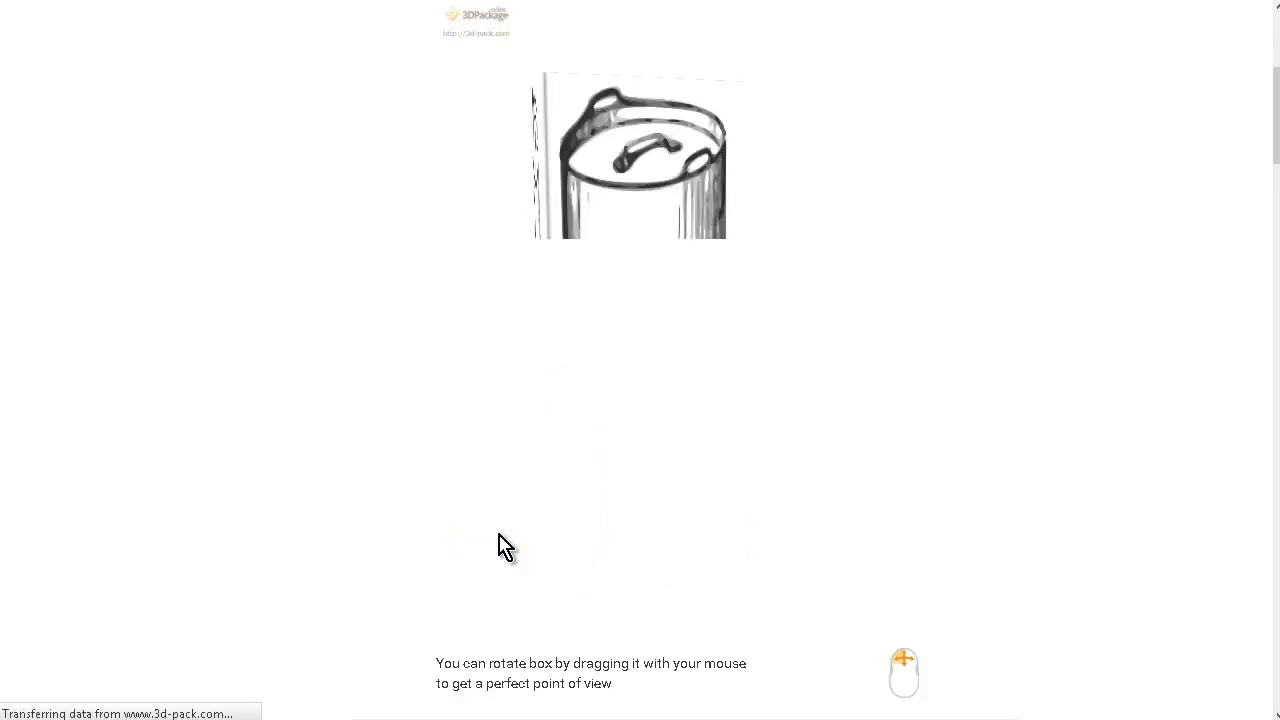
Save the rendered book image as a PNG named cover in the test folder
{"action": "right_click", "coordinate": [624, 191]}
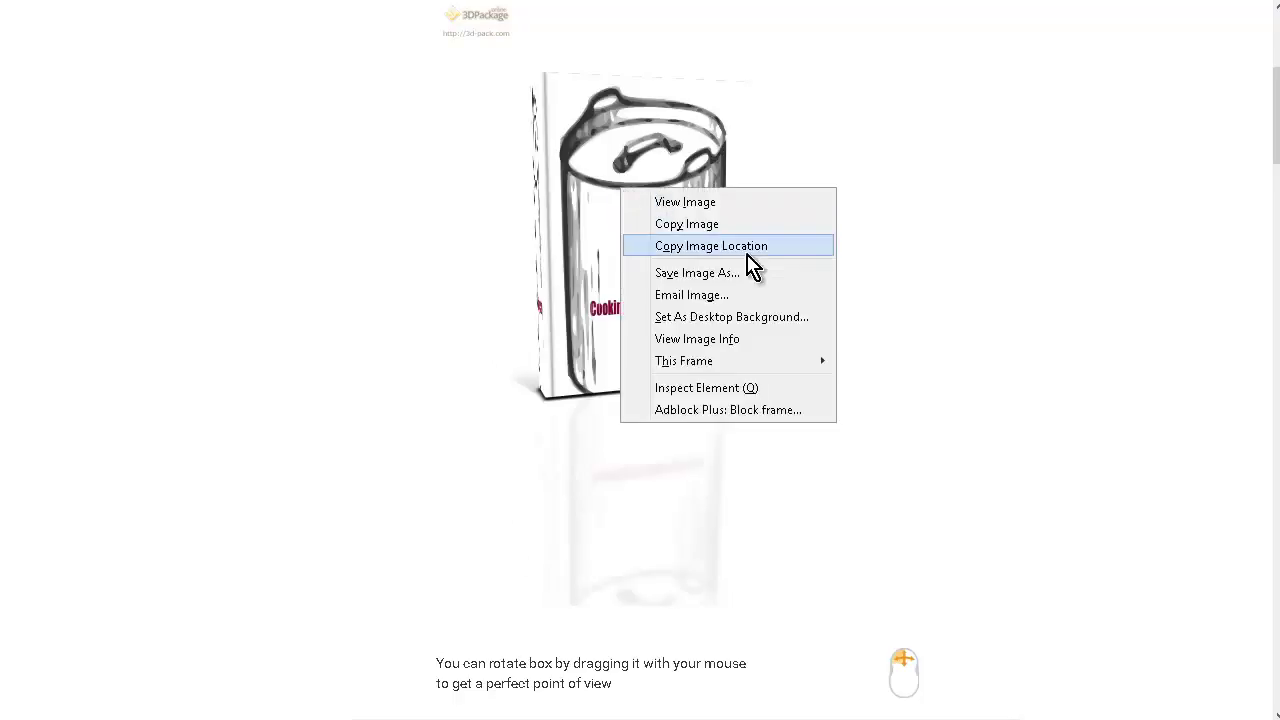
{"action": "left_click", "coordinate": [700, 273]}
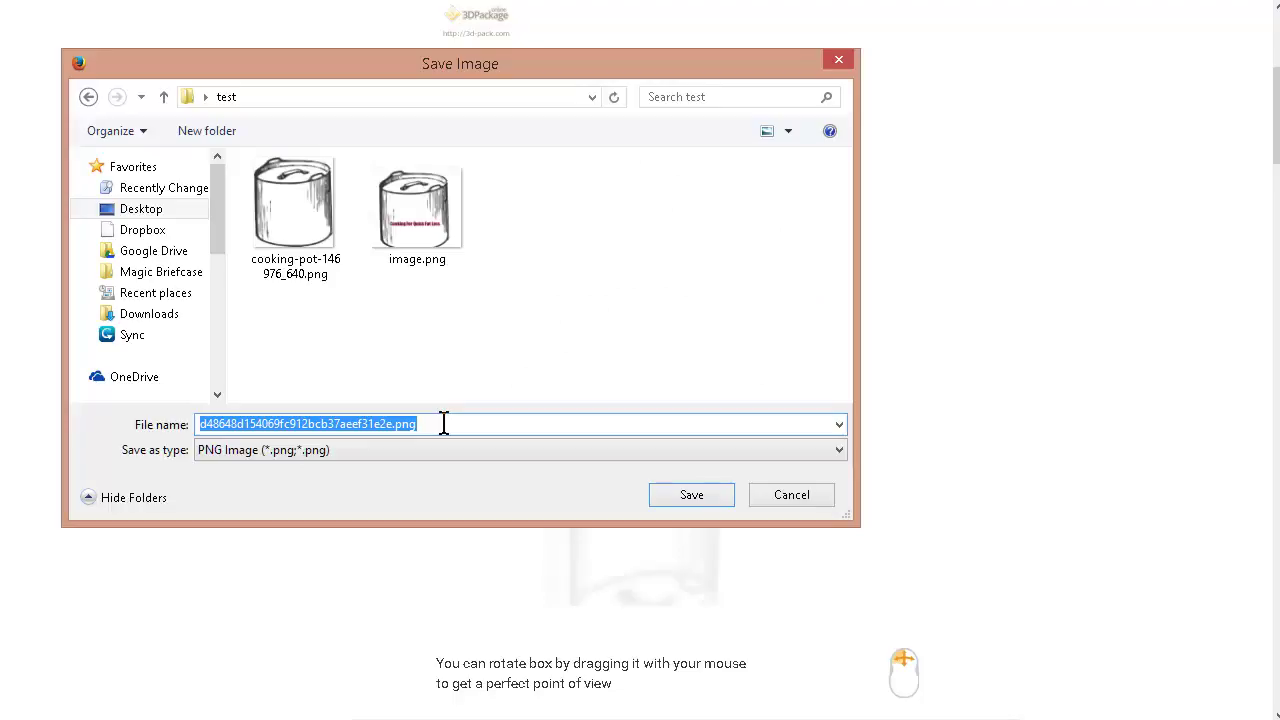
{"action": "type", "text": "cover"}
{"action": "key", "text": "Return"}
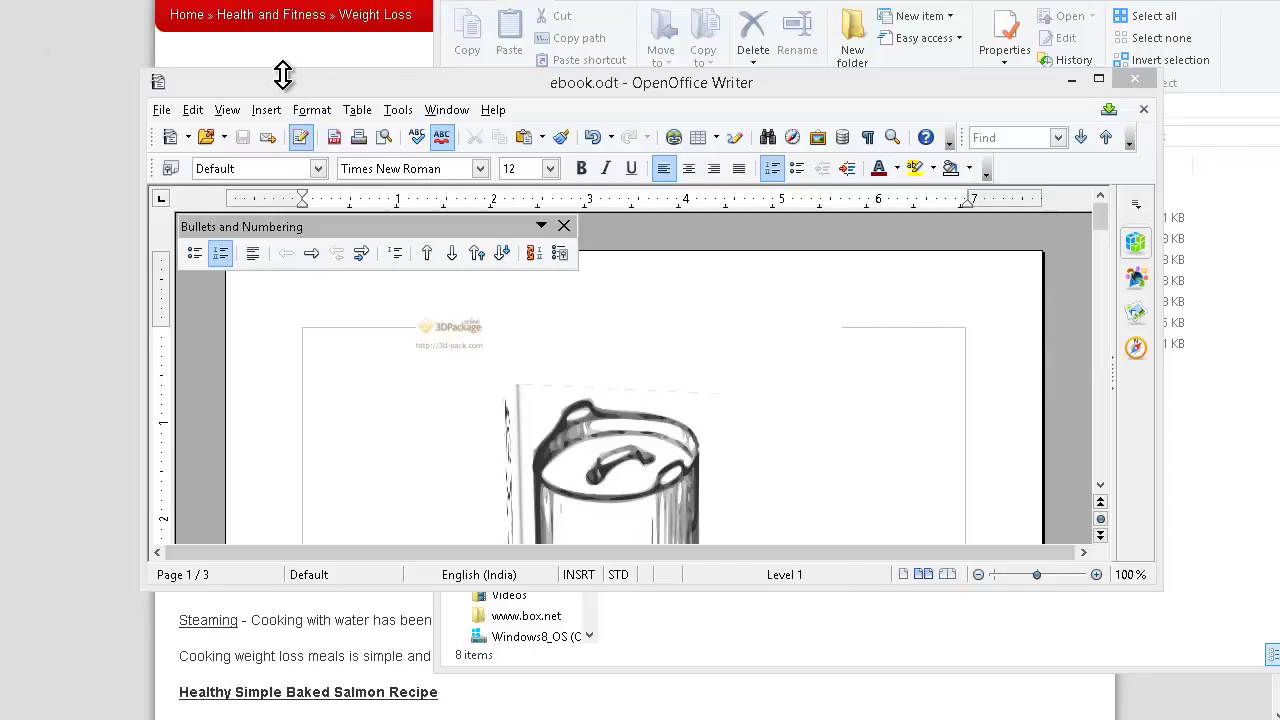
Enlarge the OpenOffice Writer window and review ebook.odt from the cover and table of contents through both articles and their affiliate links
{"action": "left_click_drag", "start_coordinate": [280, 70], "coordinate": [282, 28]}
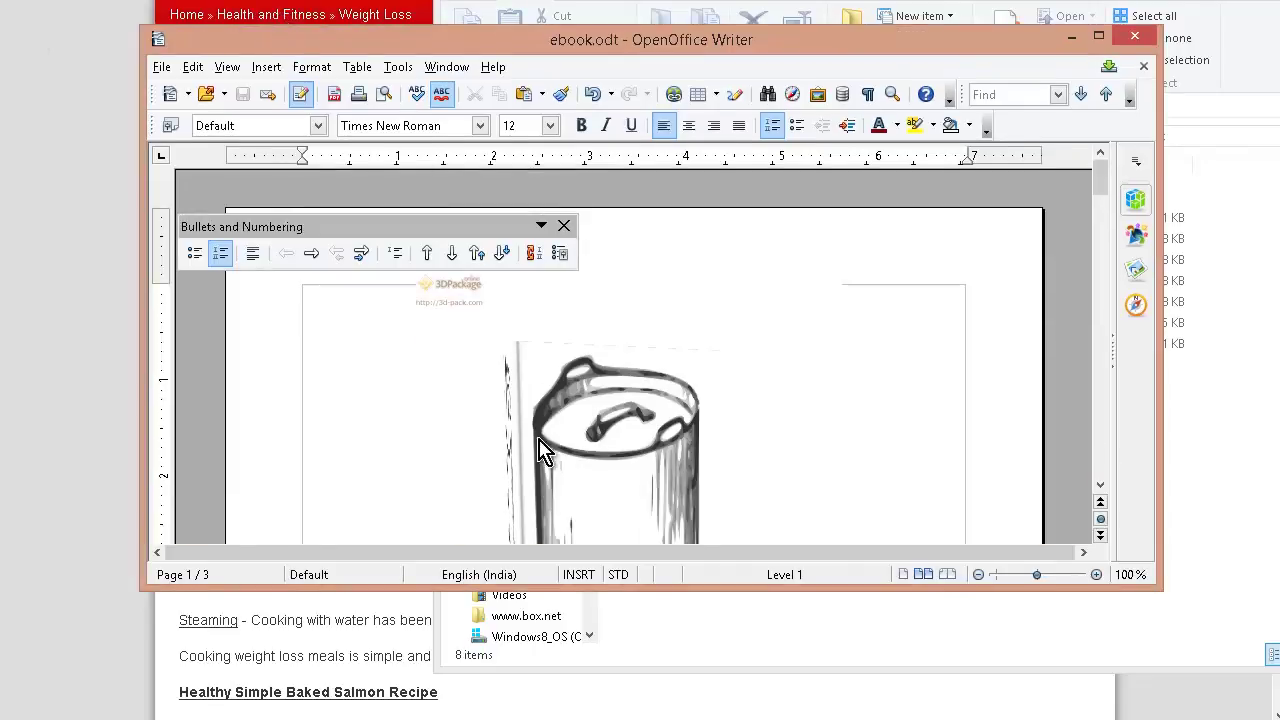
{"action": "left_click_drag", "start_coordinate": [395, 589], "coordinate": [396, 668]}
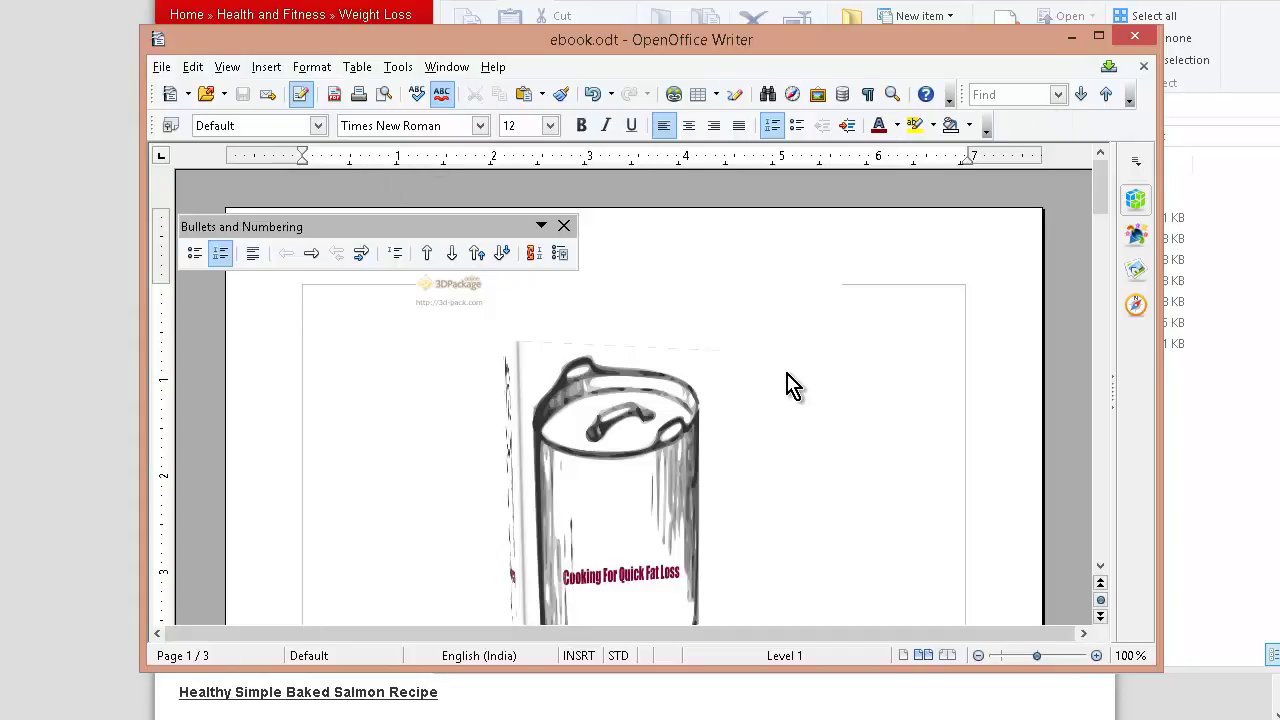
{"action": "scroll", "coordinate": [785, 380], "scroll_direction": "down", "scroll_amount": 9}
{"action": "scroll", "coordinate": [782, 370], "scroll_direction": "down", "scroll_amount": 3}
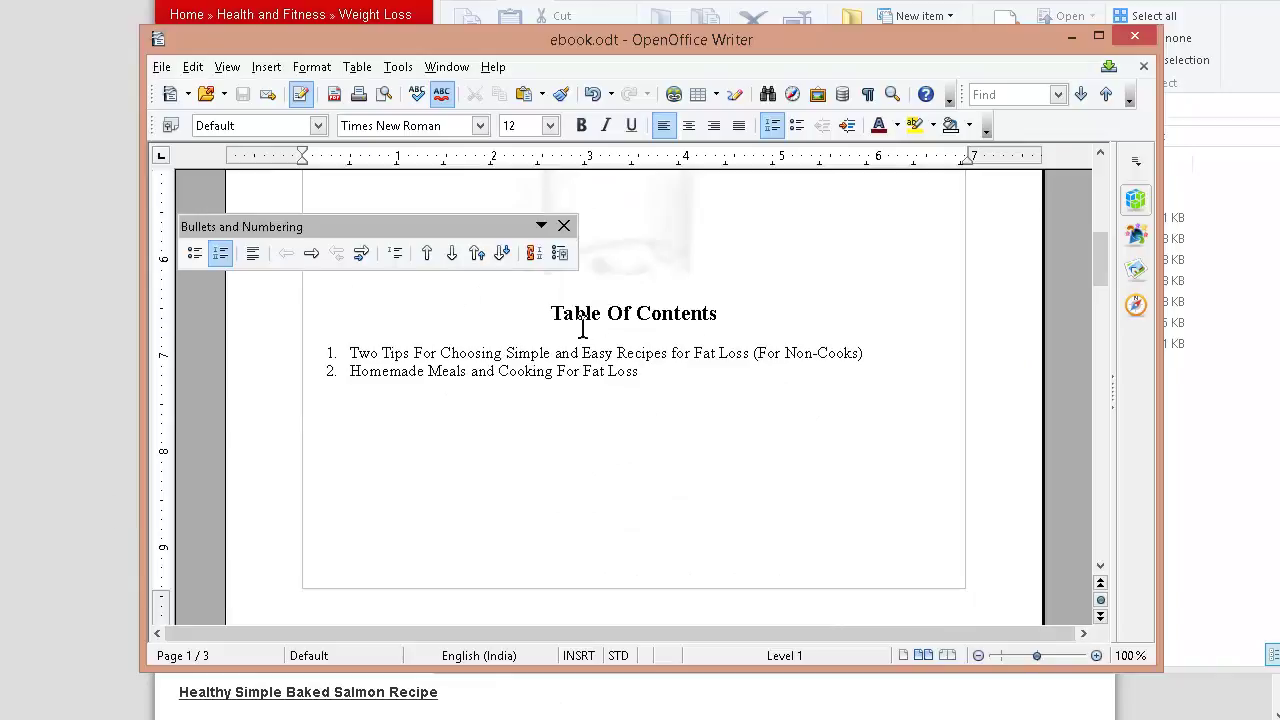
{"action": "scroll", "coordinate": [832, 474], "scroll_direction": "up", "scroll_amount": 5}
{"action": "scroll", "coordinate": [651, 320], "scroll_direction": "down", "scroll_amount": 14}
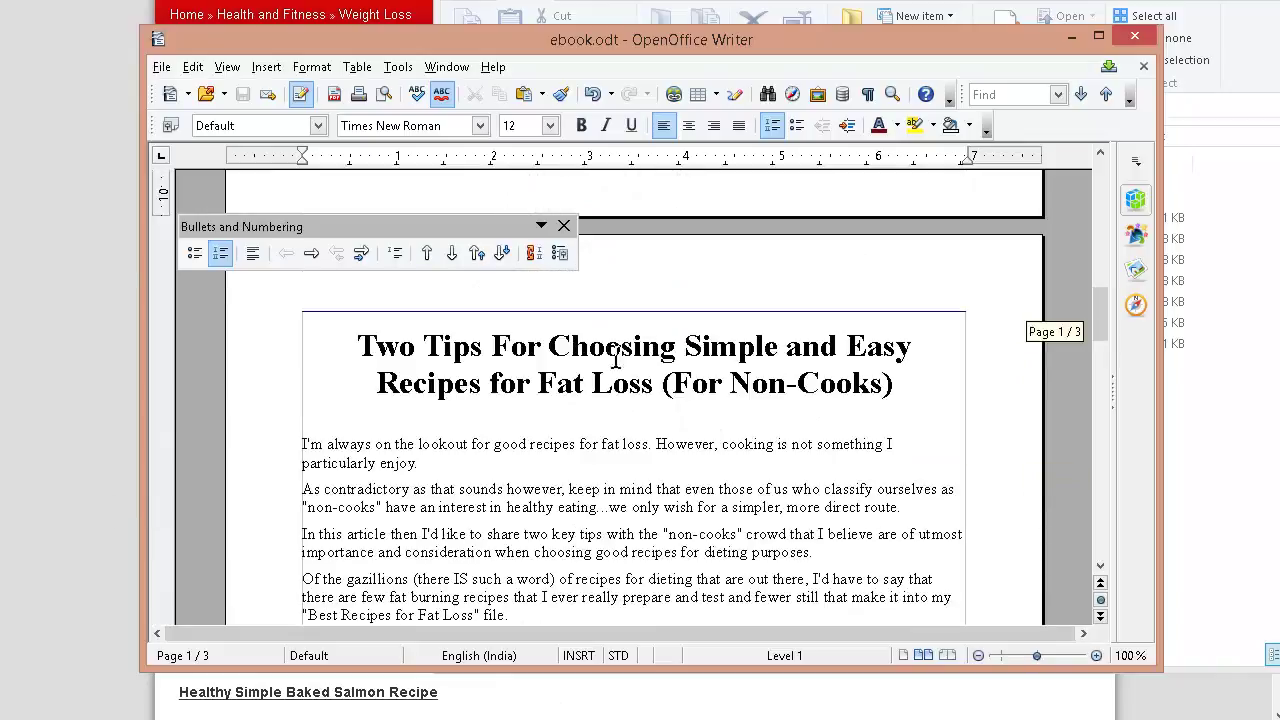
{"action": "scroll", "coordinate": [505, 440], "scroll_direction": "down", "scroll_amount": 16}
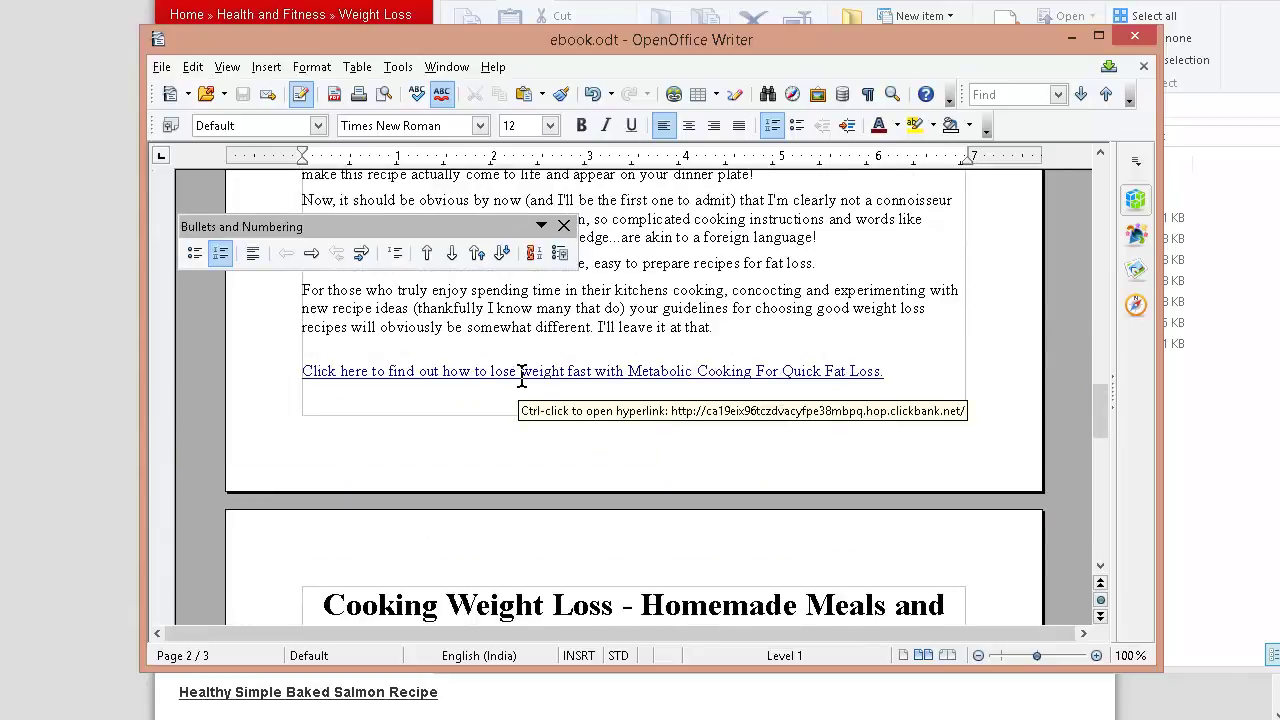
{"action": "scroll", "coordinate": [700, 420], "scroll_direction": "down", "scroll_amount": 15}
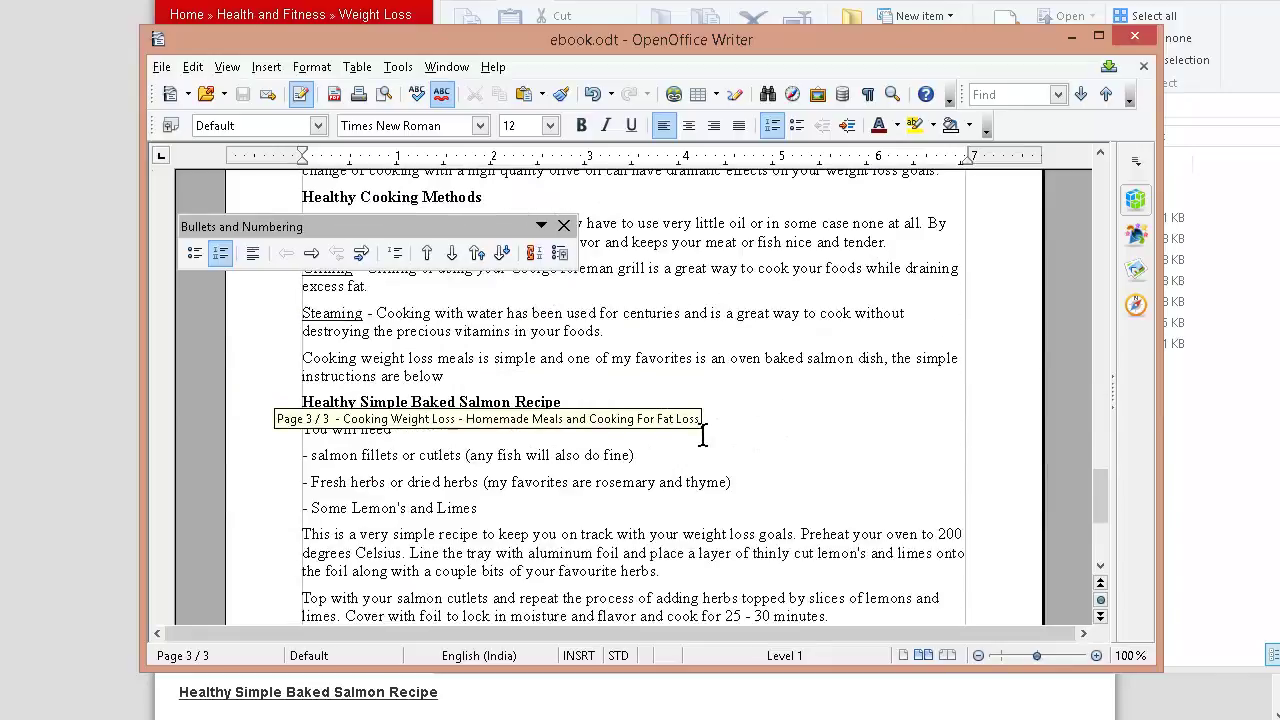
{"action": "scroll", "coordinate": [703, 435], "scroll_direction": "down", "scroll_amount": 5}
{"action": "scroll", "coordinate": [697, 437], "scroll_direction": "down", "scroll_amount": 1}
{"action": "scroll", "coordinate": [694, 443], "scroll_direction": "up", "scroll_amount": 2}
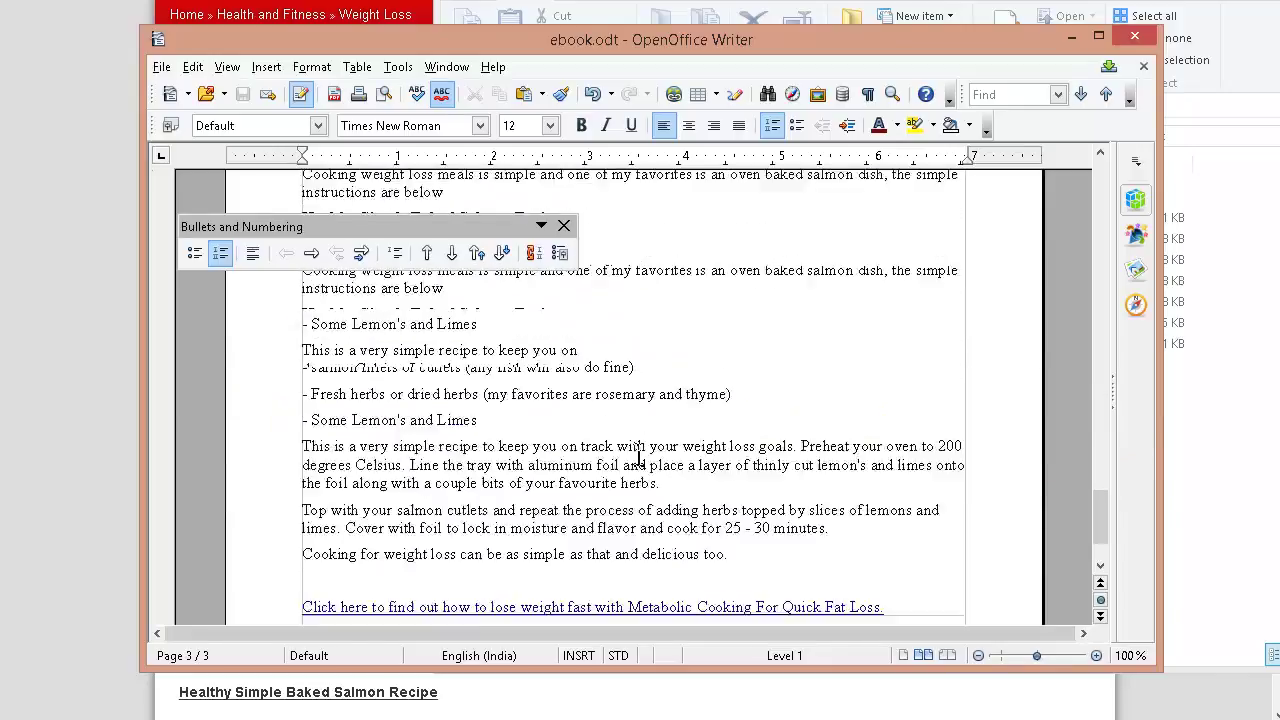
{"action": "scroll", "coordinate": [638, 458], "scroll_direction": "up", "scroll_amount": 20}
{"action": "scroll", "coordinate": [675, 490], "scroll_direction": "up", "scroll_amount": 3}
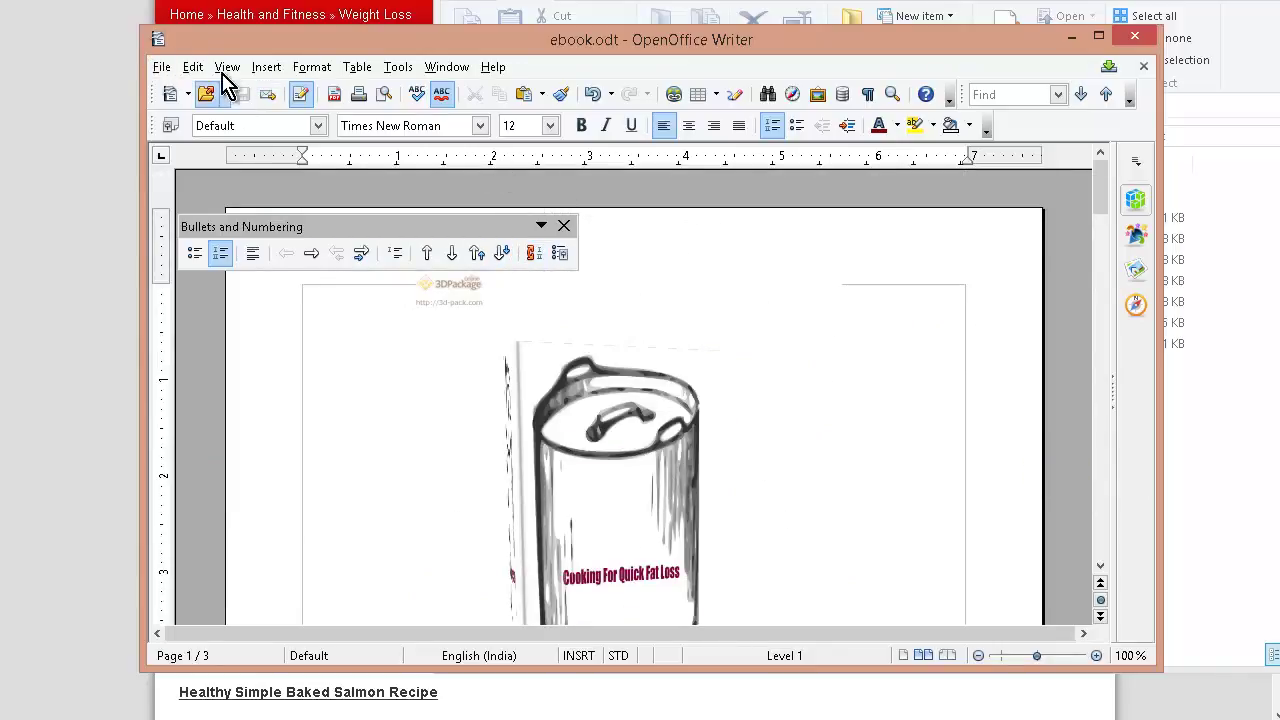
Open the ebook's PDF export options and look over the general settings without exporting
{"action": "left_click", "coordinate": [161, 67]}
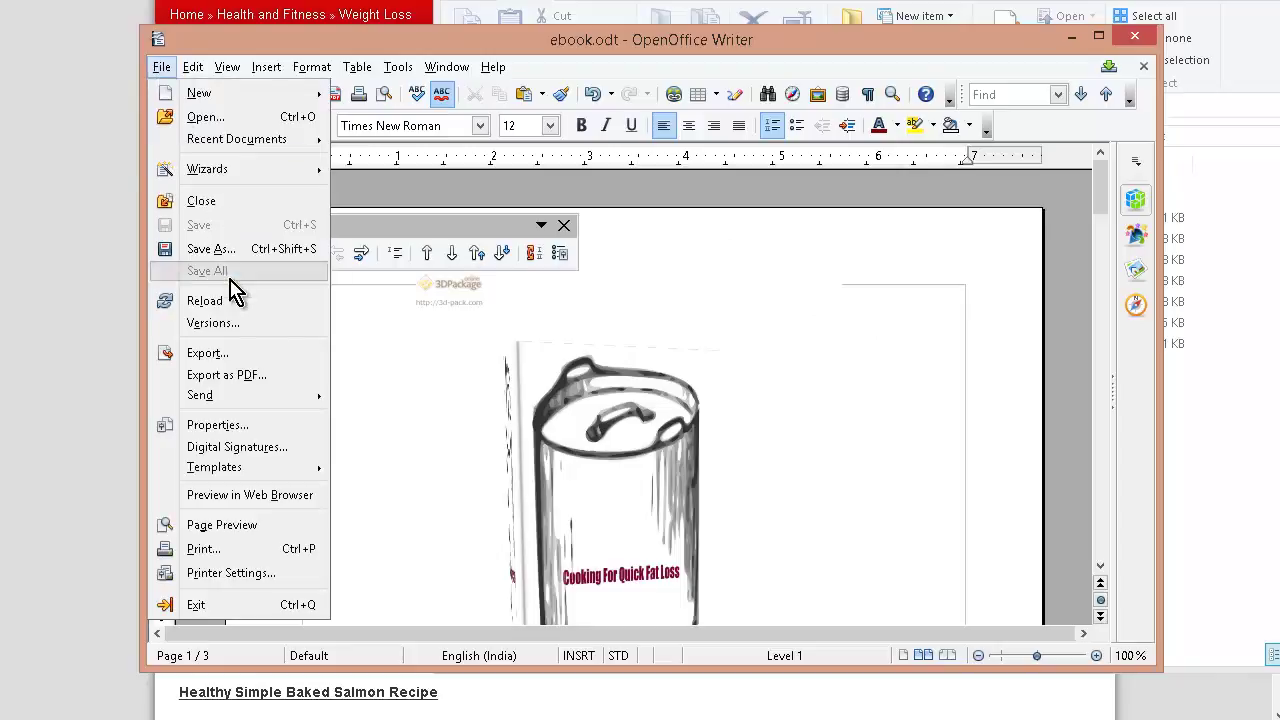
{"action": "left_click", "coordinate": [474, 470]}
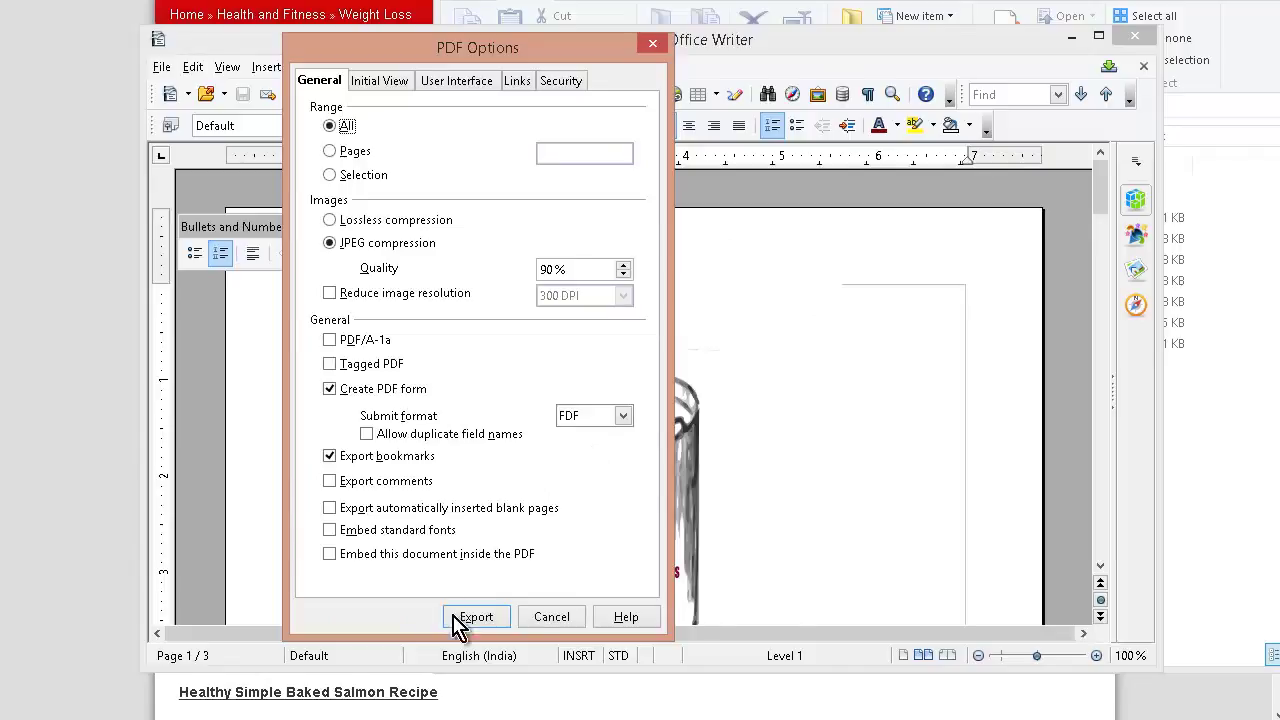
{"action": "left_click", "coordinate": [551, 617]}
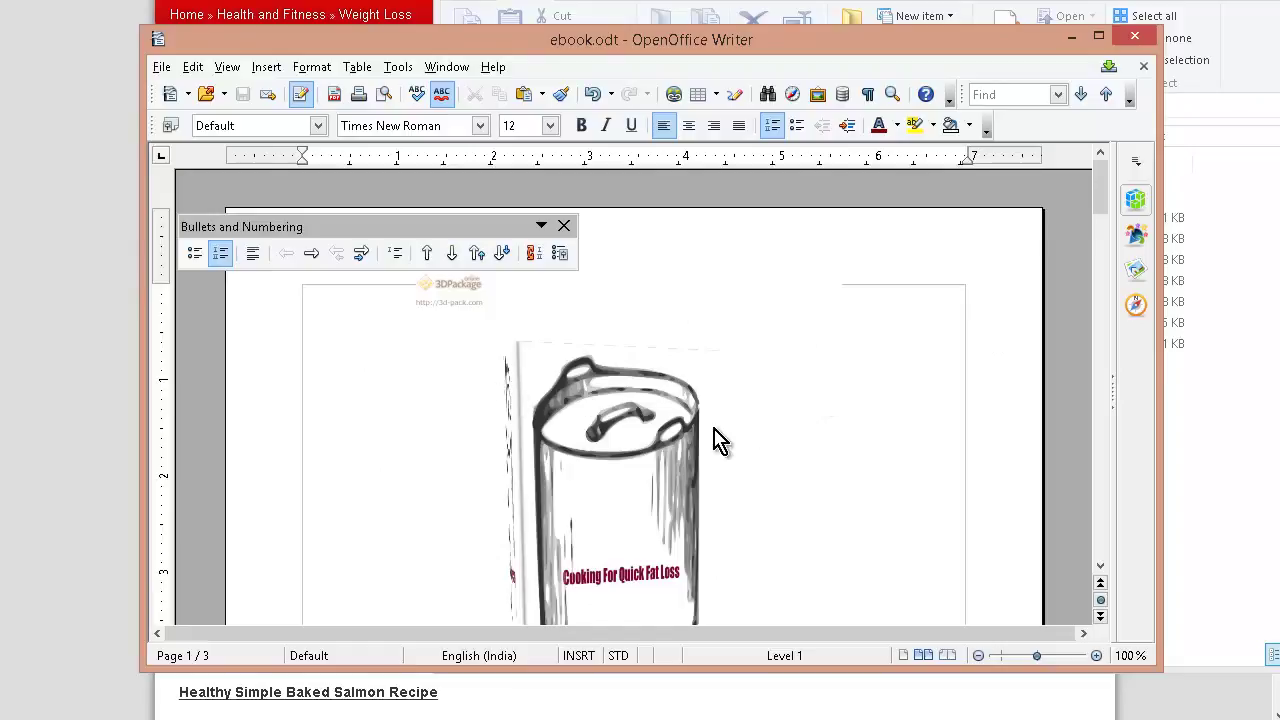
{"action": "left_click", "coordinate": [57, 488]}
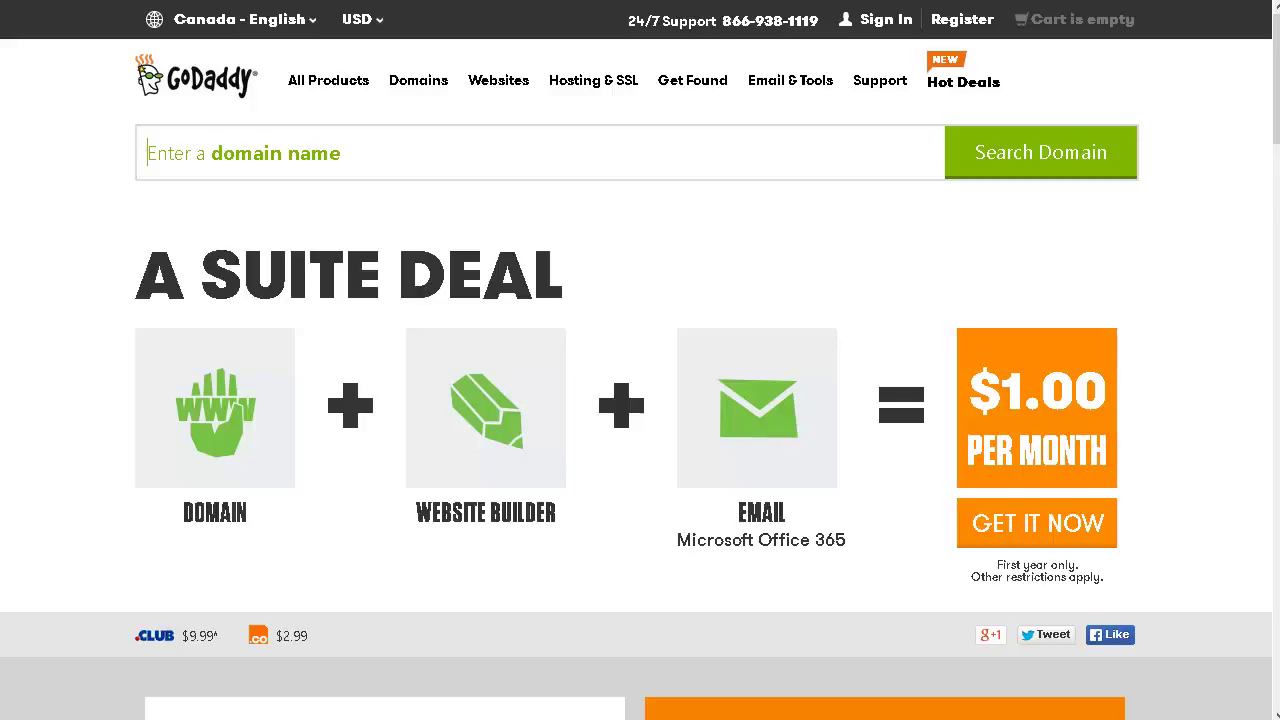
Check the product names in products.txt, then search GoDaddy for the domain fat-loss-cookbook and review the suggested extensions and prices
{"action": "key", "text": "alt+Tab"}
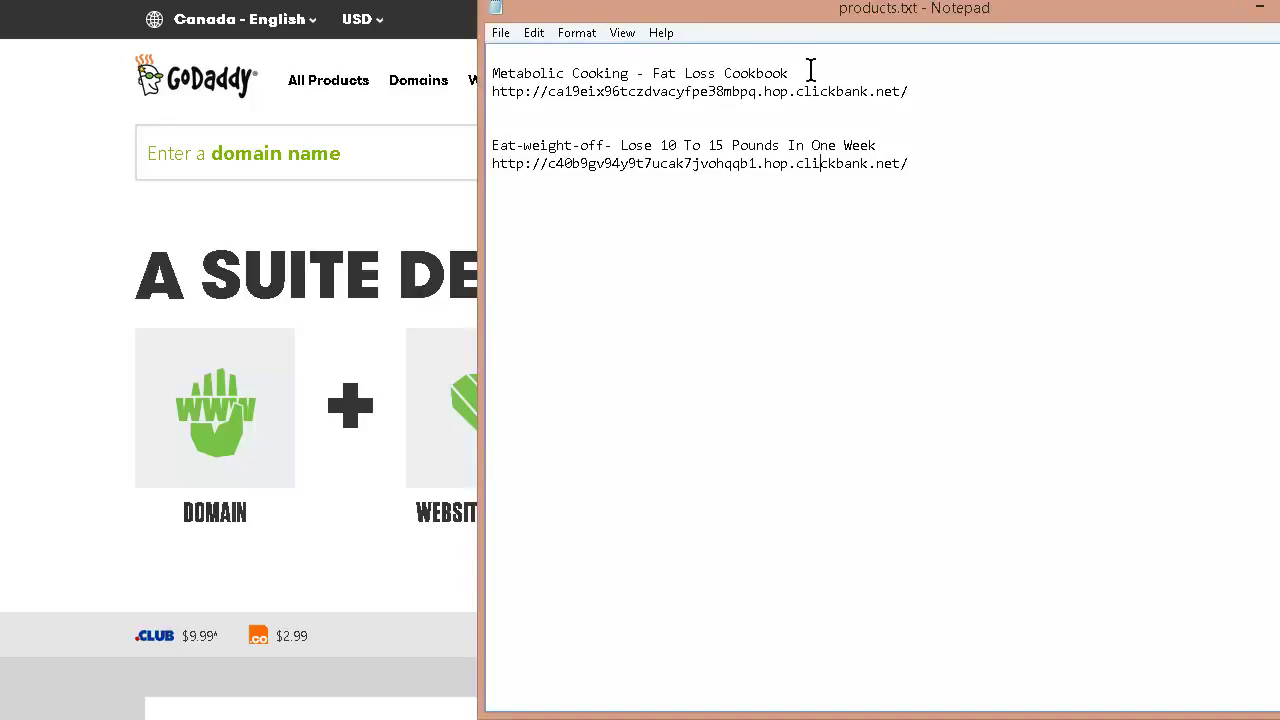
{"action": "left_click", "coordinate": [50, 135]}
{"action": "left_click", "coordinate": [185, 150]}
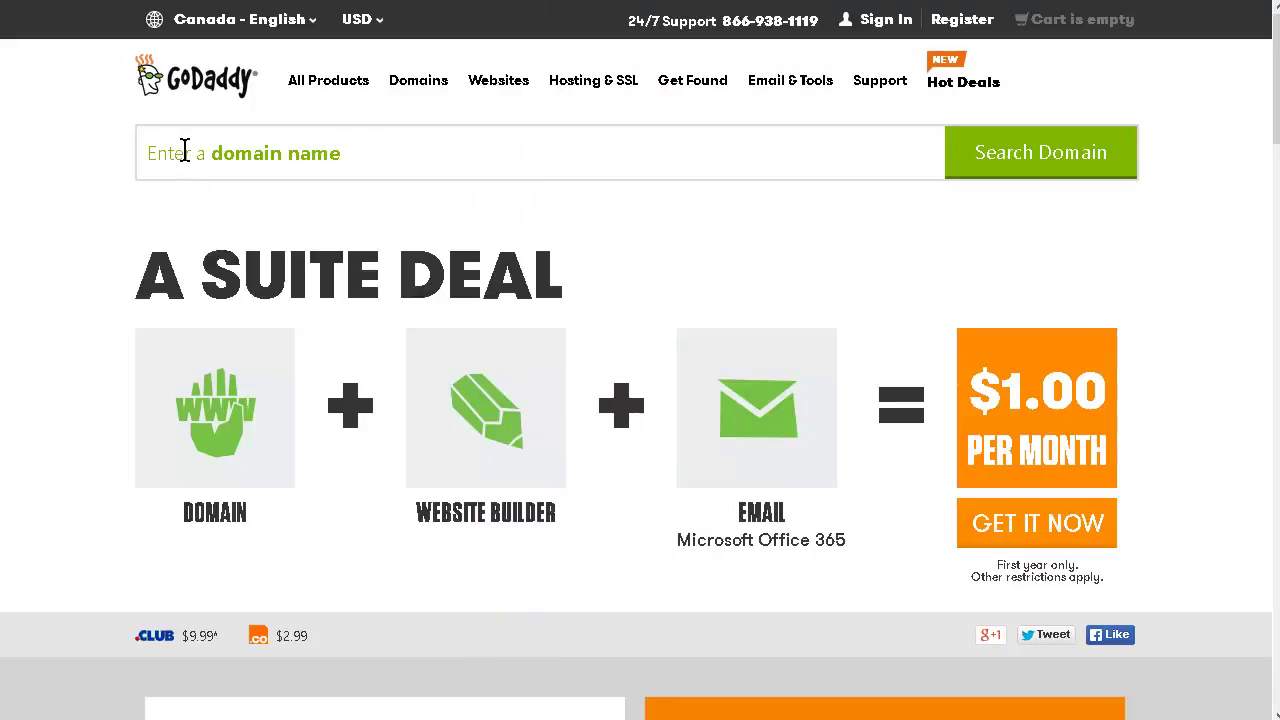
{"action": "type", "text": "fat-loss-cookb"}
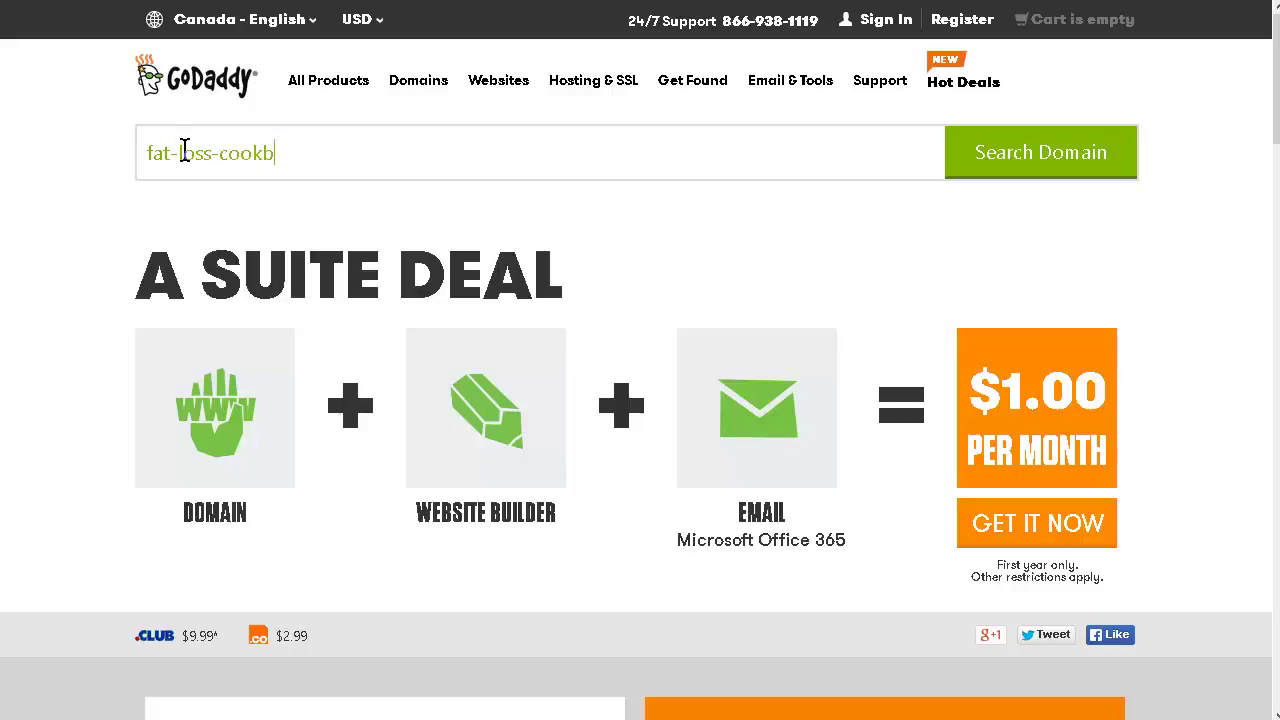
{"action": "key", "text": "Return"}
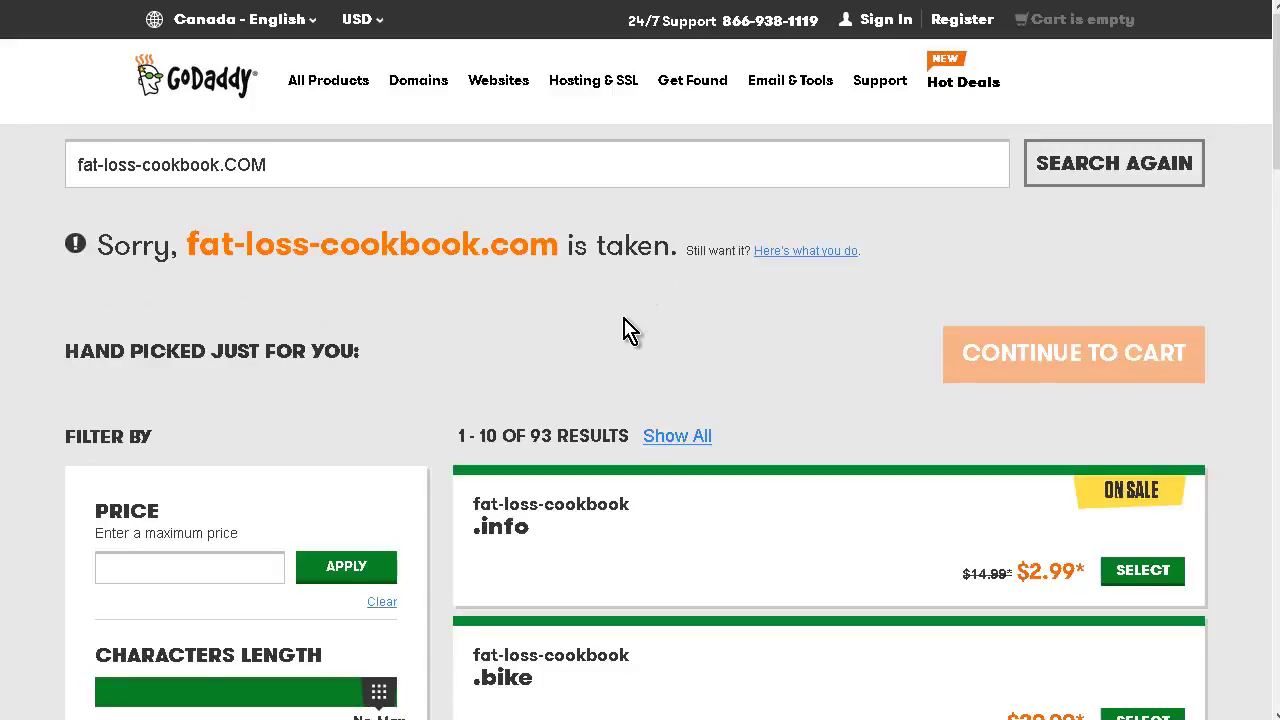
{"action": "scroll", "coordinate": [622, 330], "scroll_direction": "down", "scroll_amount": 1}
{"action": "scroll", "coordinate": [731, 360], "scroll_direction": "down", "scroll_amount": 1}
{"action": "scroll", "coordinate": [737, 363], "scroll_direction": "down", "scroll_amount": 2}
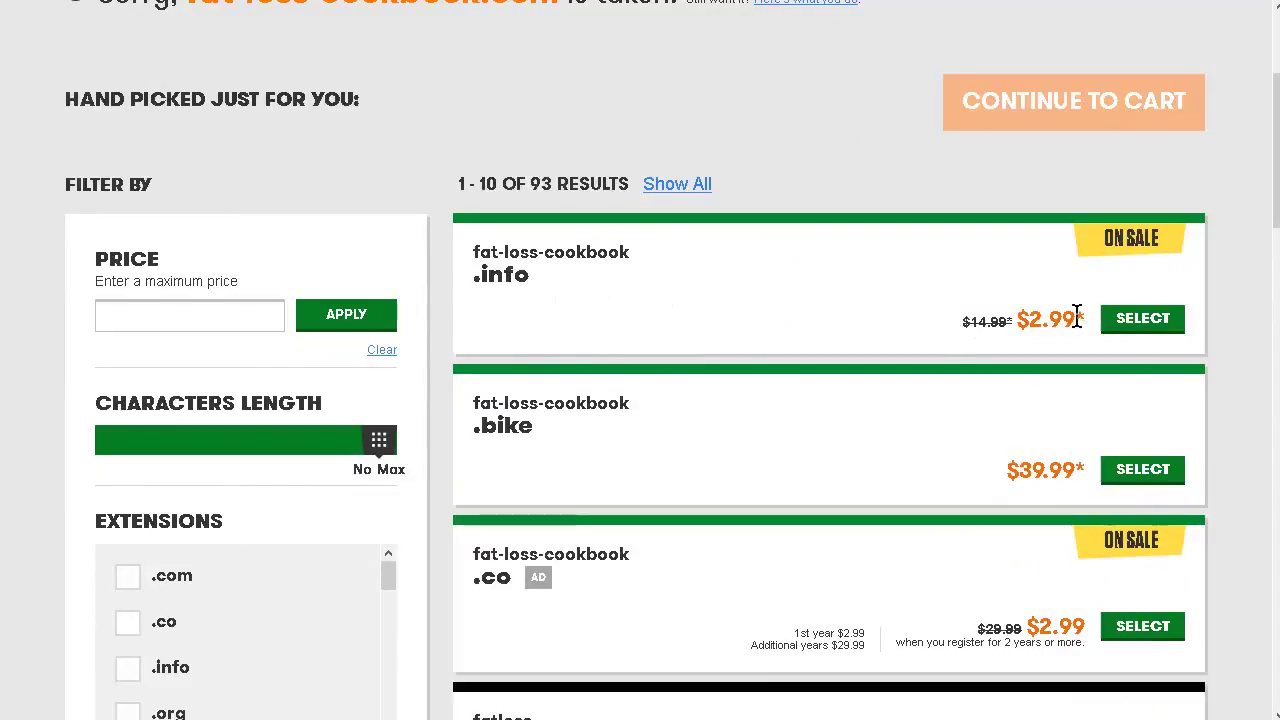
{"action": "scroll", "coordinate": [897, 306], "scroll_direction": "down", "scroll_amount": 2}
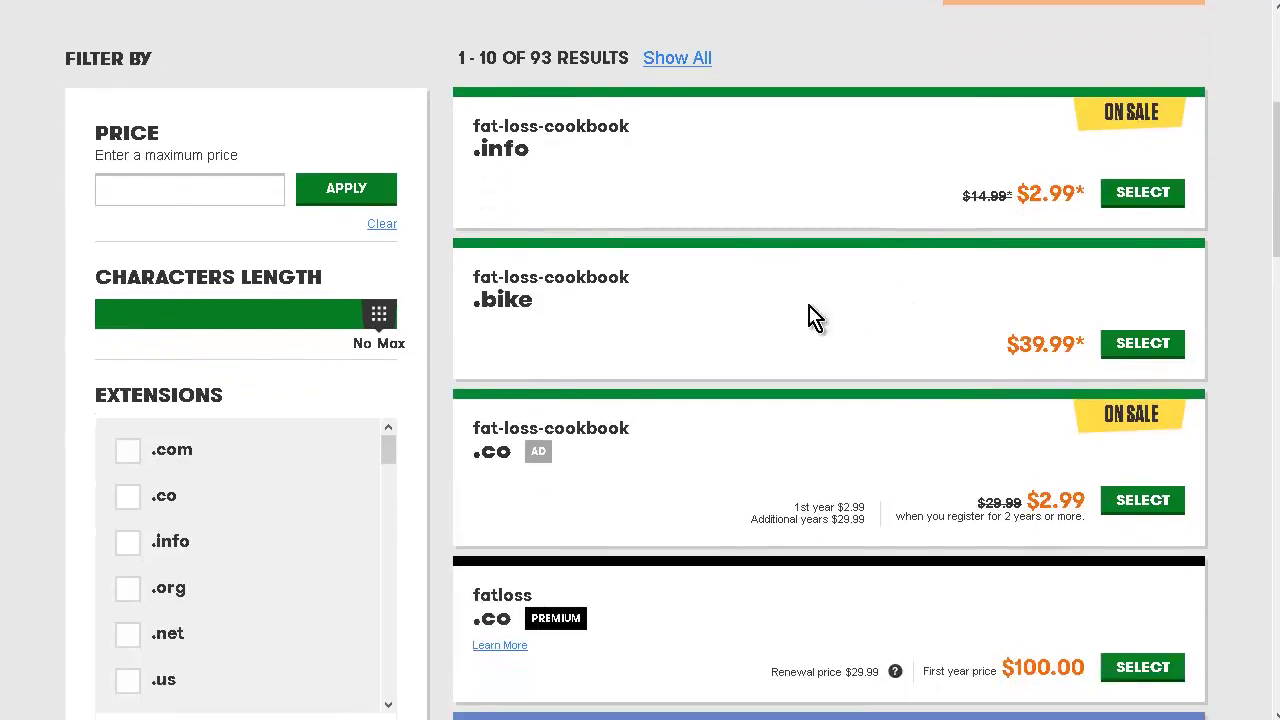
{"action": "scroll", "coordinate": [560, 360], "scroll_direction": "down", "scroll_amount": 2}
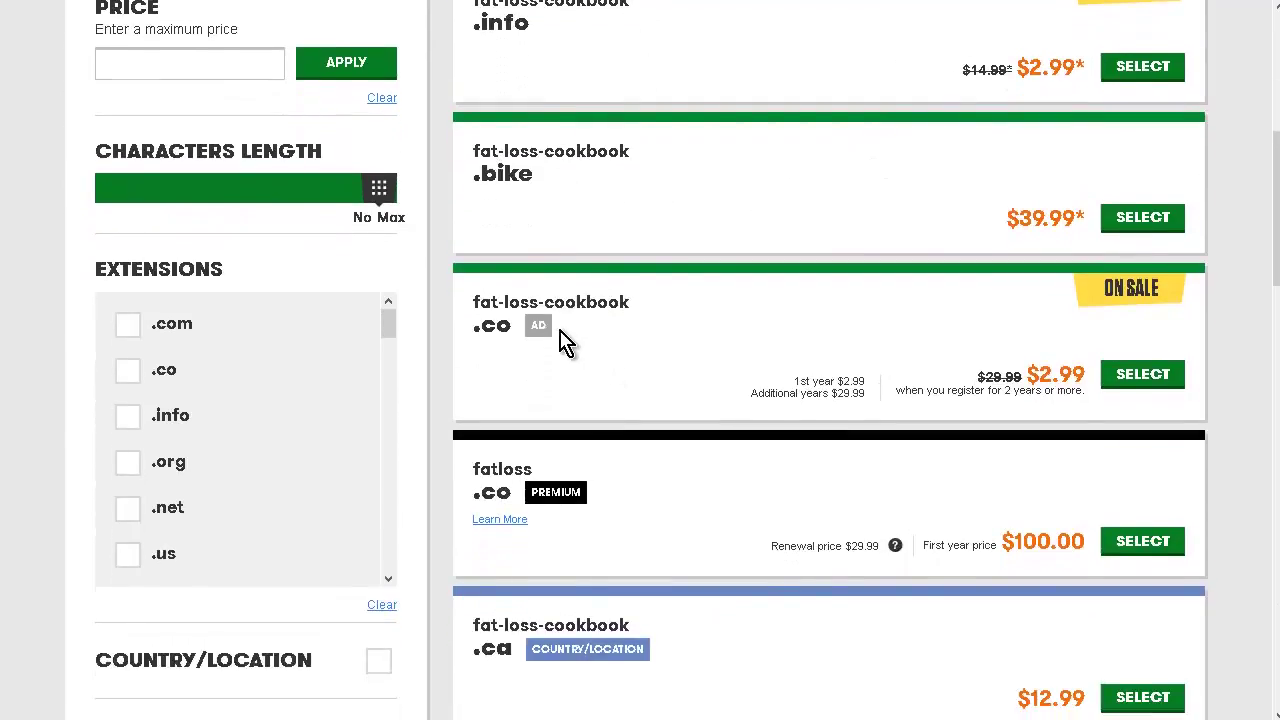